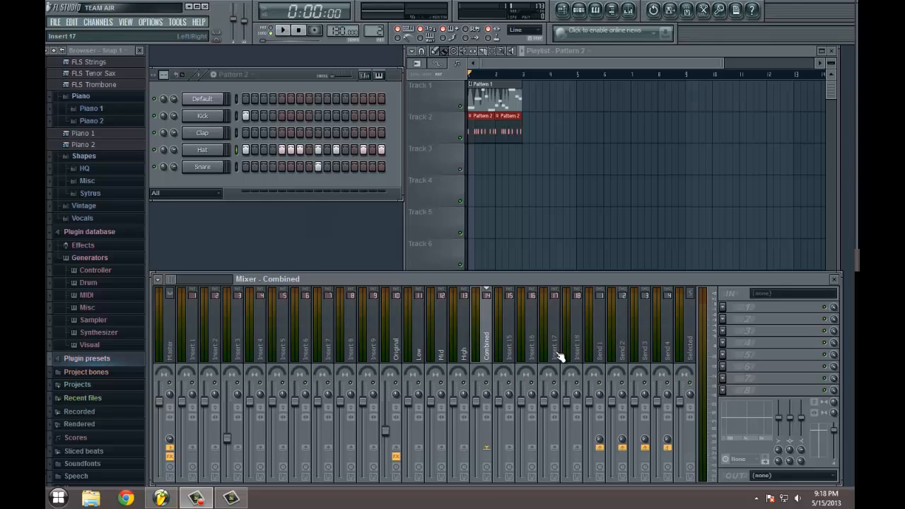
Enable sends from the Original mixer track to the Low, Mid and High tracks
click(394, 347)
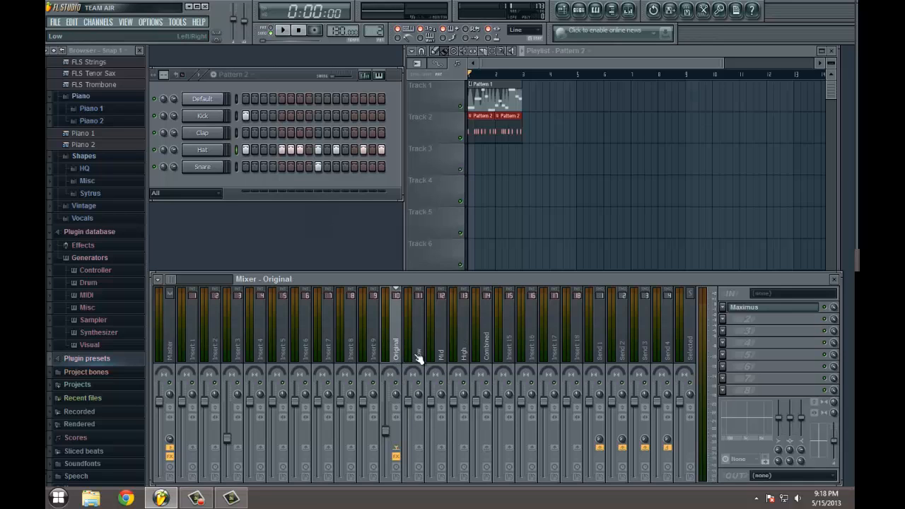
click(488, 347)
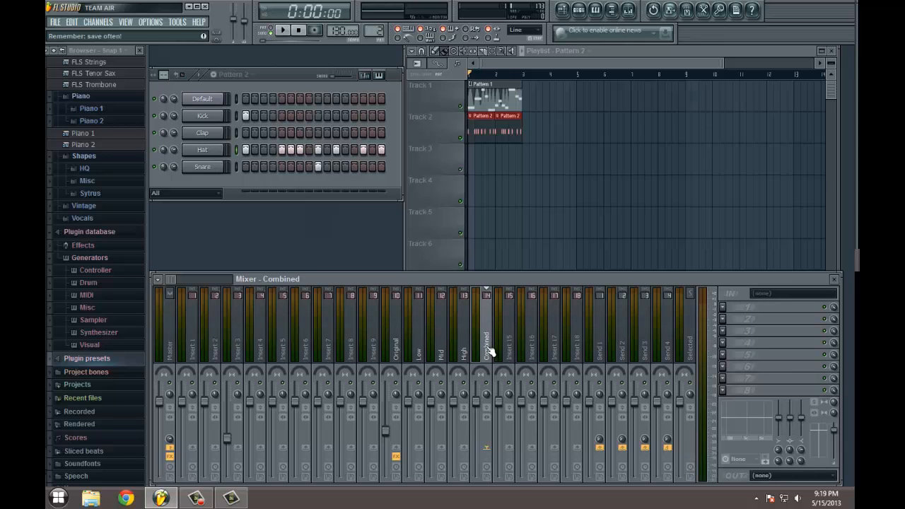
click(398, 346)
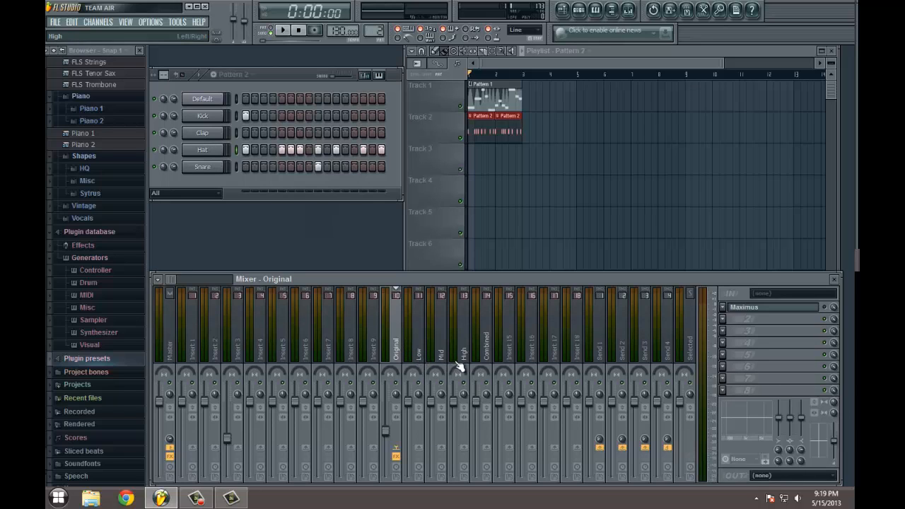
click(420, 447)
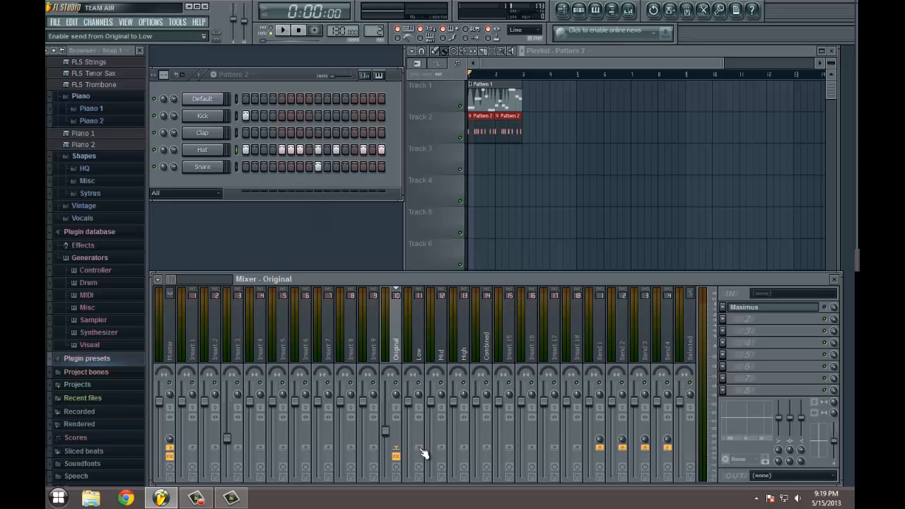
click(442, 450)
click(464, 450)
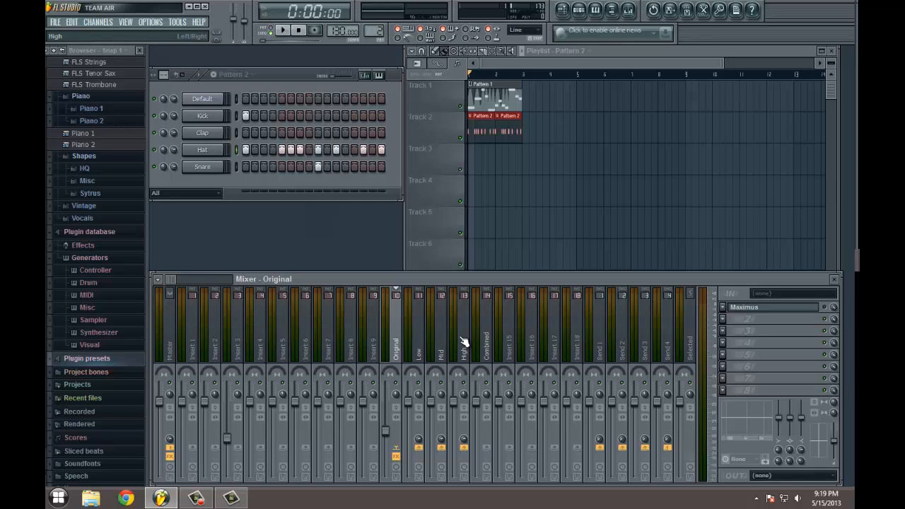
Disable the sends to Master on the Low, Mid and High mixer tracks
click(420, 349)
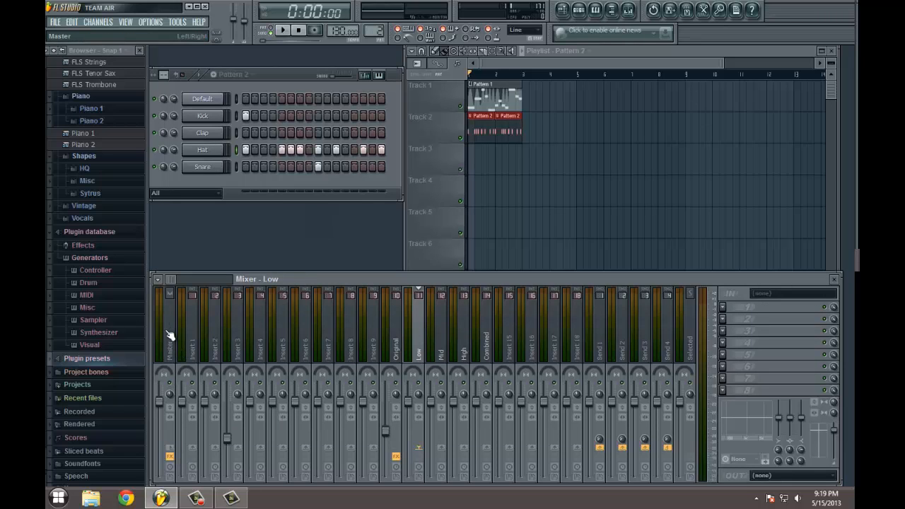
click(443, 354)
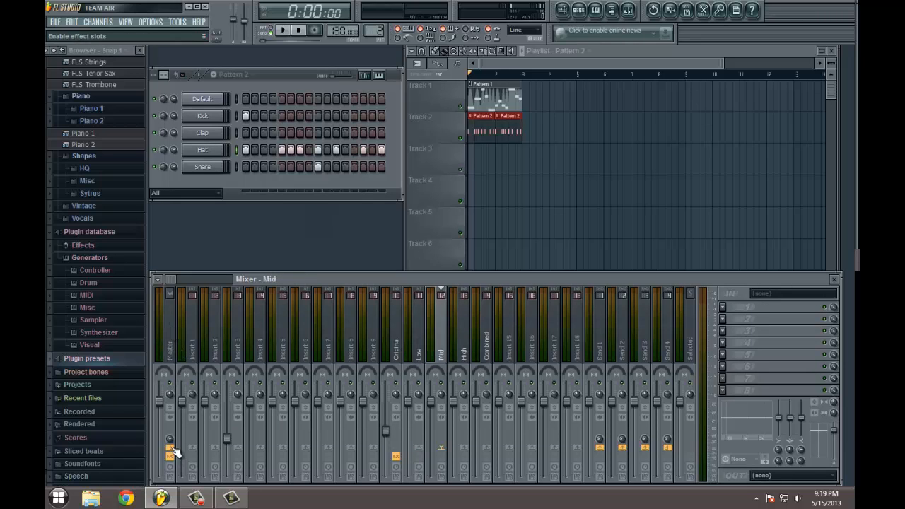
click(465, 354)
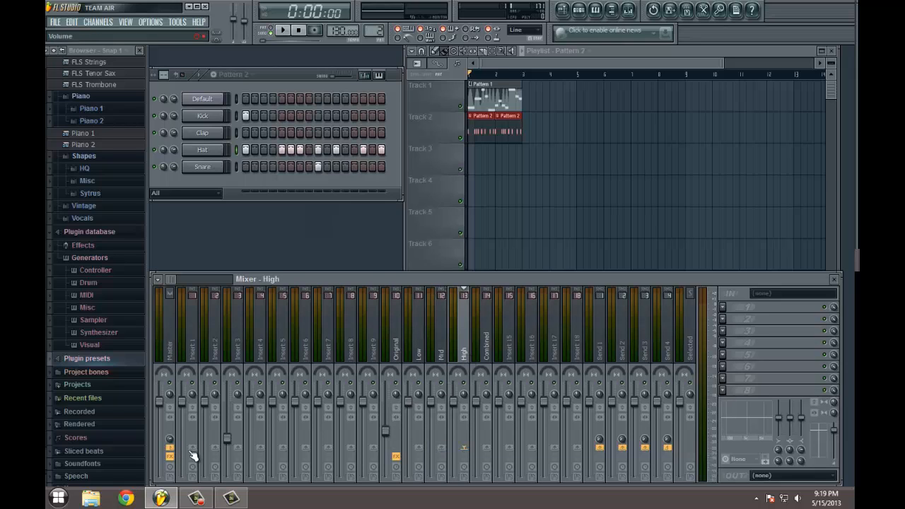
Route the Low, Mid and High mixer tracks to the Combined track by enabling their sends
click(420, 355)
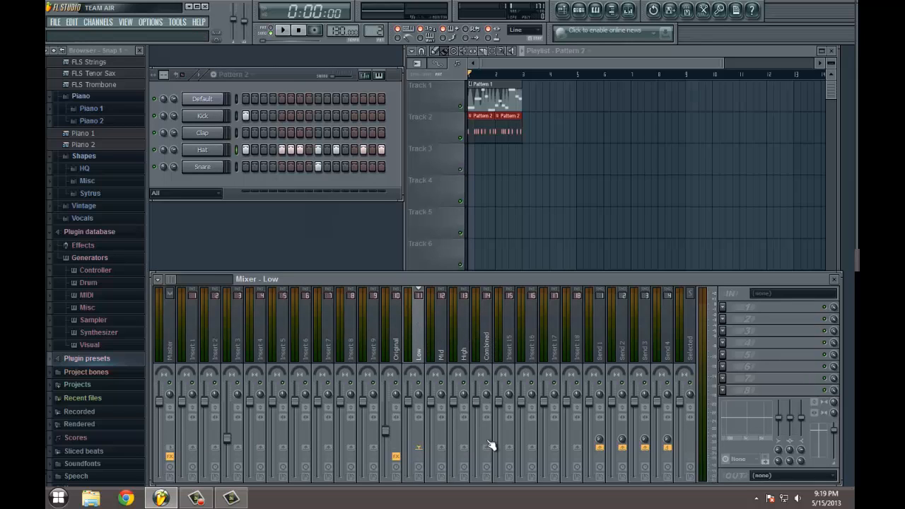
click(441, 357)
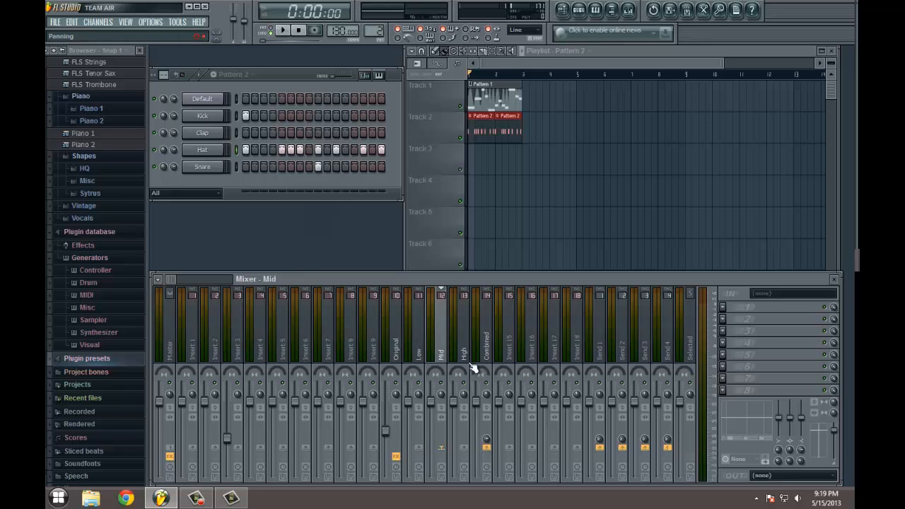
click(470, 374)
click(487, 447)
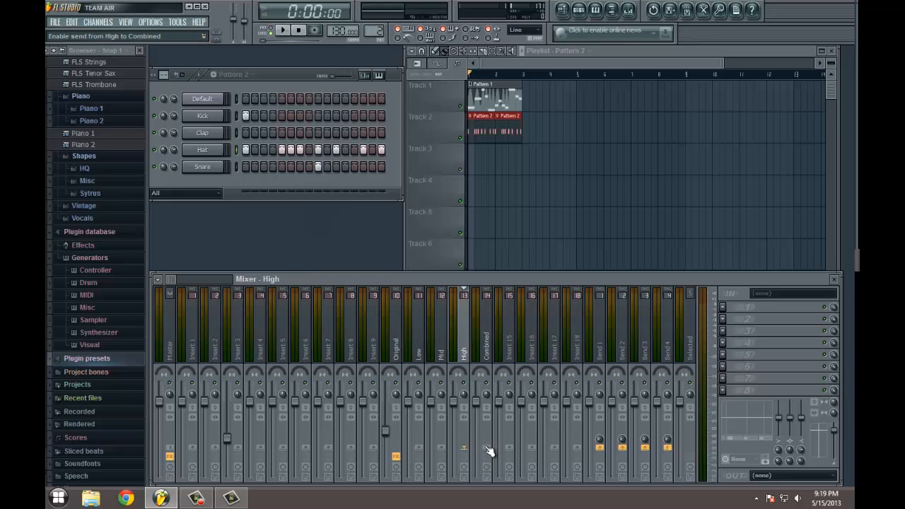
Load Maximus in the first effect slot of the Low track and apply its Max loudness preset
click(421, 361)
click(725, 311)
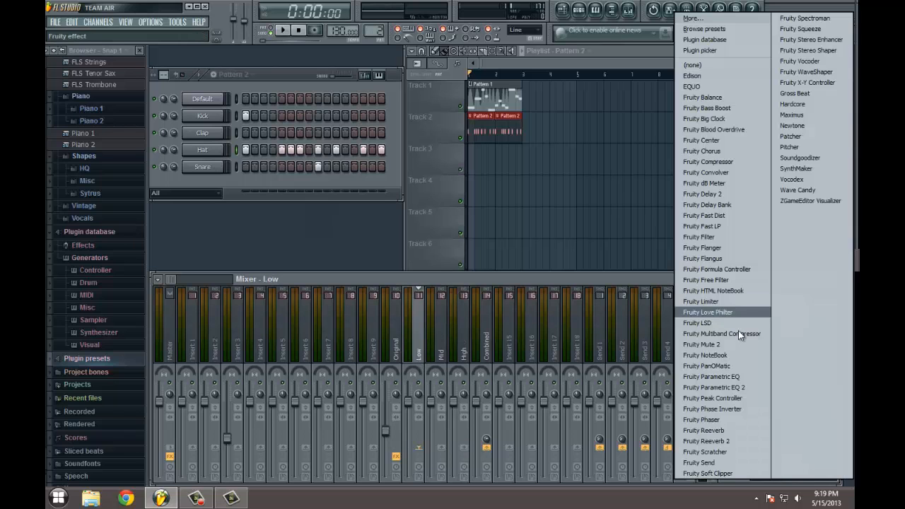
click(802, 116)
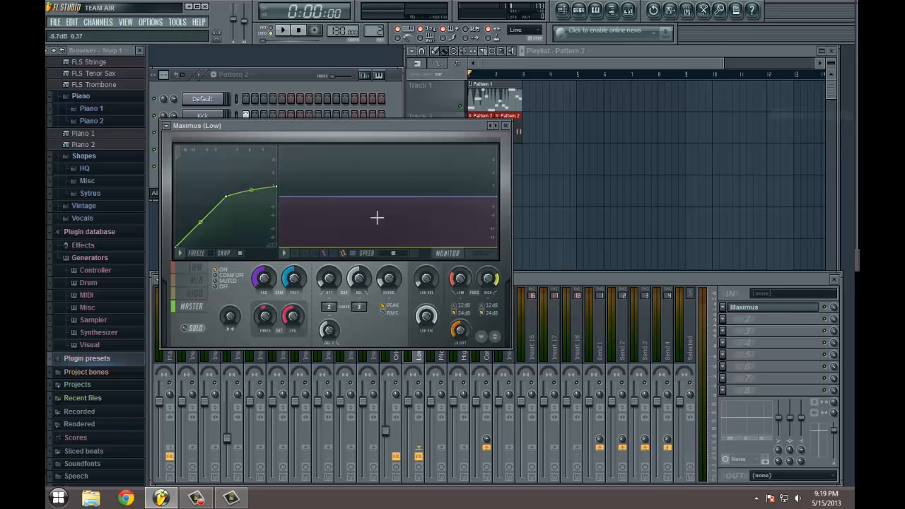
click(168, 124)
mouse_move(190, 155)
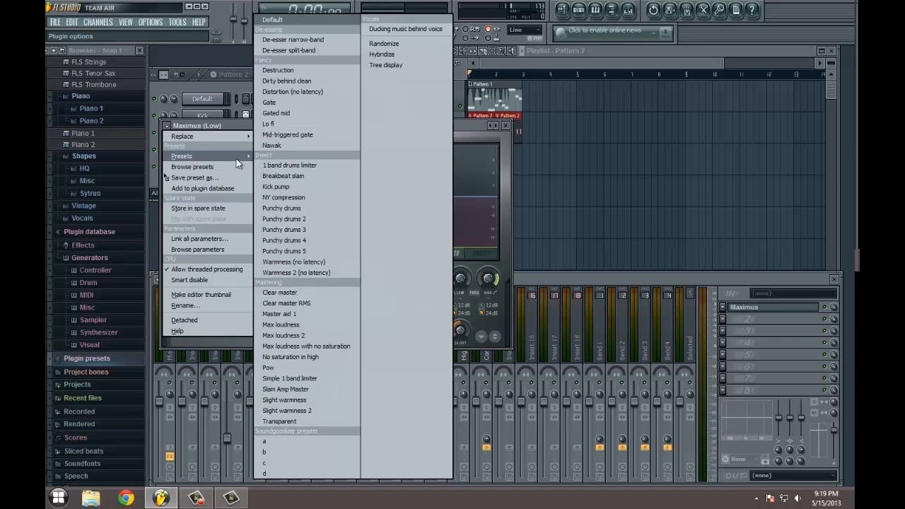
click(326, 321)
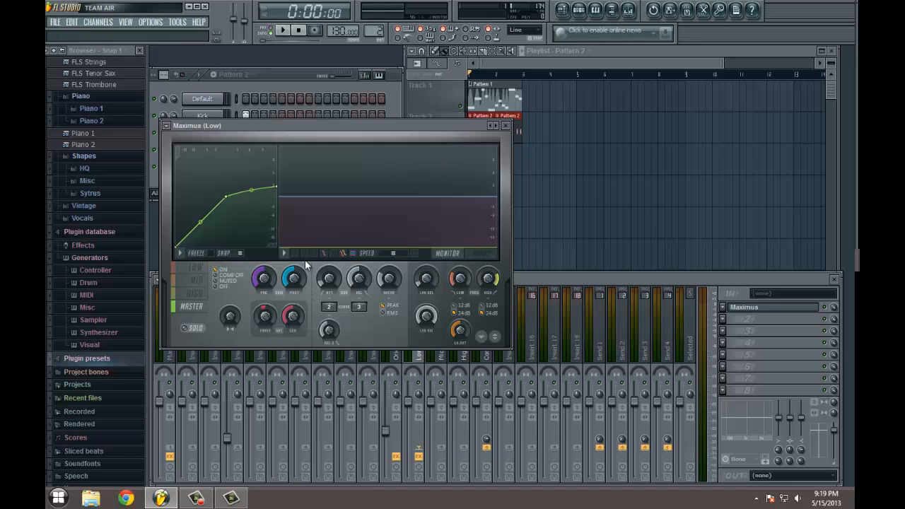
Switch off the High and Mid bands in the Low track's Maximus and close the plugin window
click(208, 299)
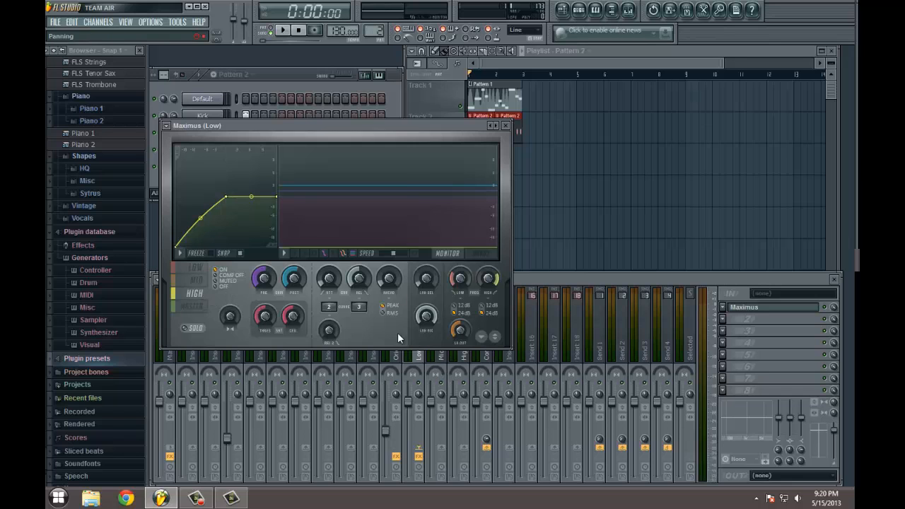
drag(466, 124, 506, 114)
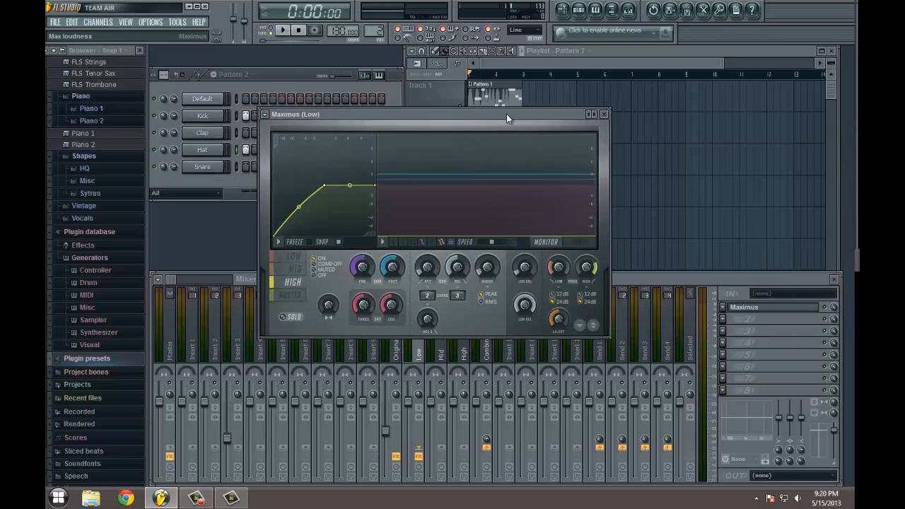
click(314, 276)
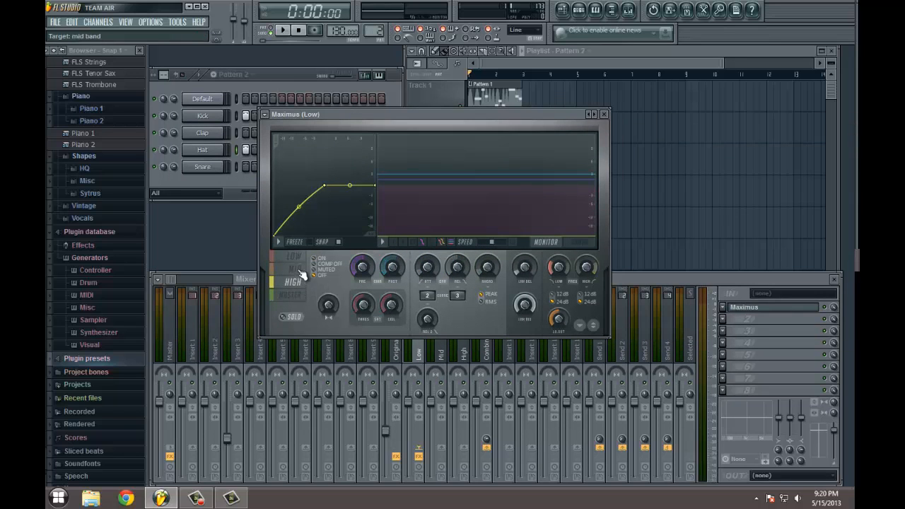
click(301, 272)
click(320, 277)
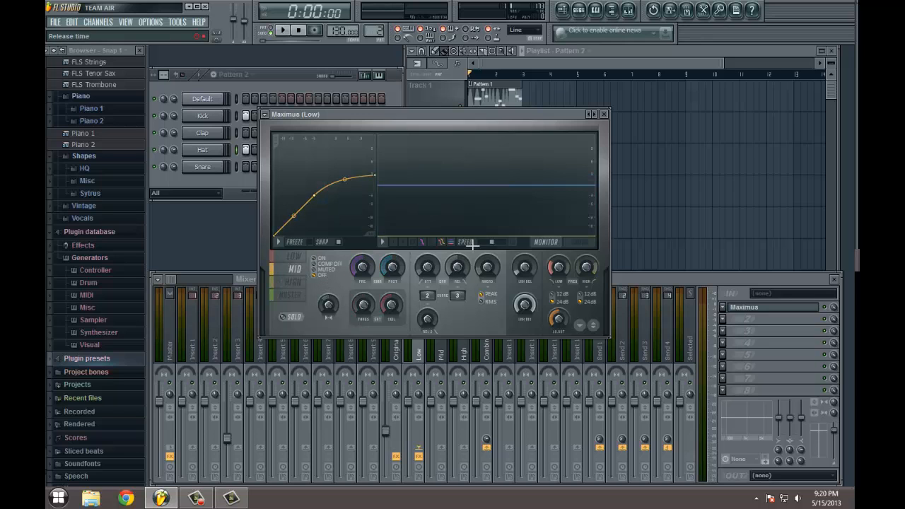
click(593, 125)
Load Maximus in the first effect slot of the Mid mixer track
click(447, 356)
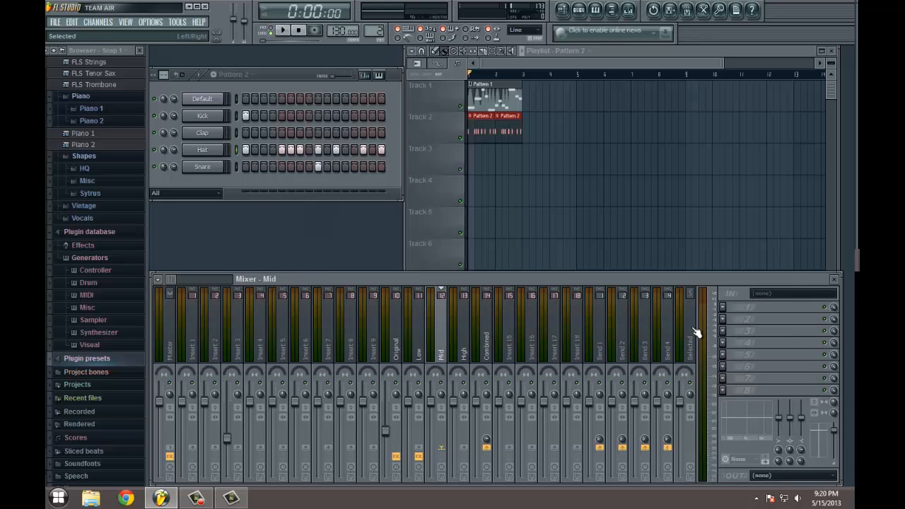
click(722, 308)
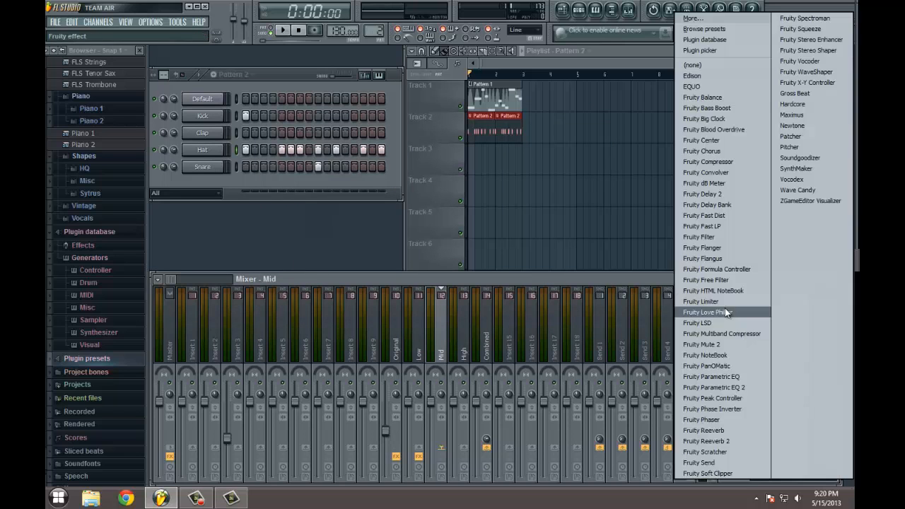
click(792, 115)
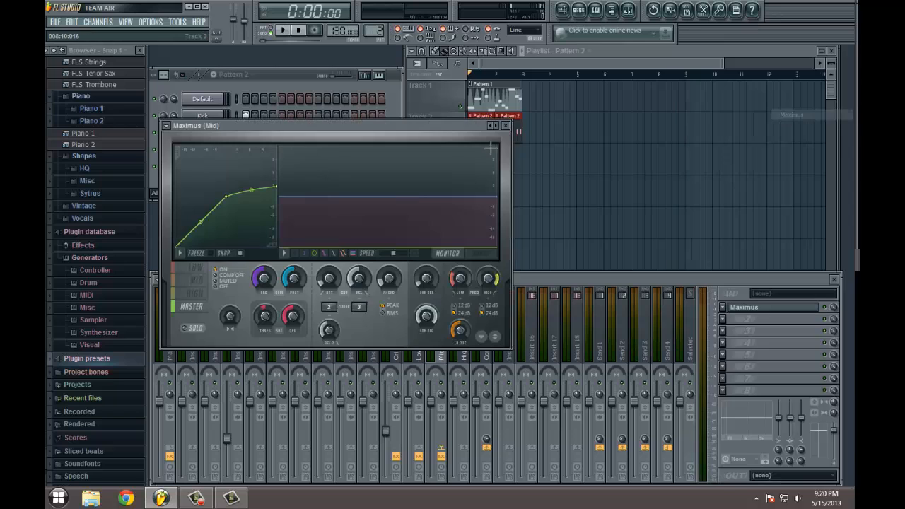
Switch off the High and Low bands in the Mid track's Maximus and close the plugin window
click(198, 295)
click(218, 287)
click(199, 280)
click(197, 268)
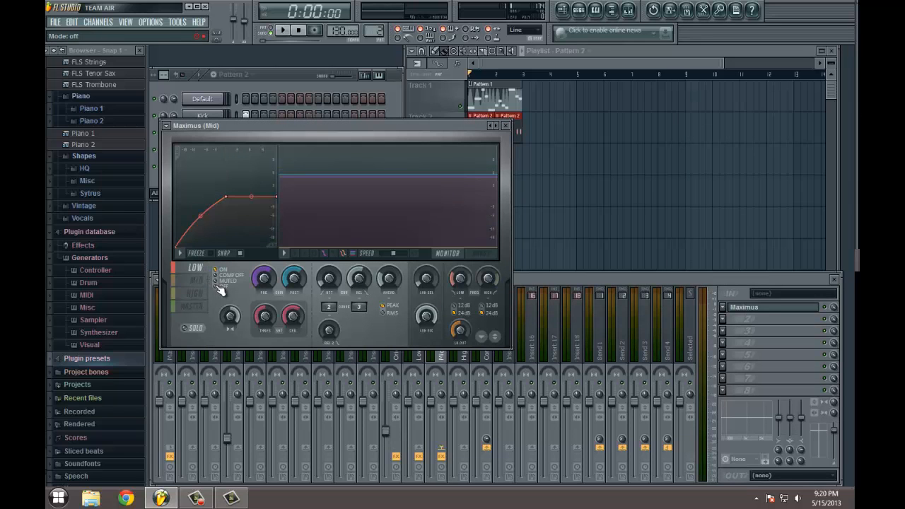
click(218, 287)
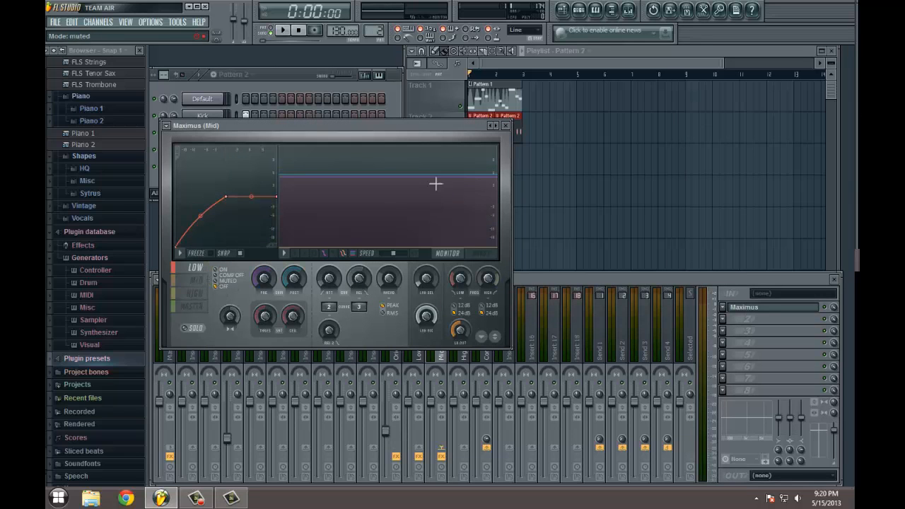
click(506, 125)
Load Maximus in the first effect slot of the High track with the Max loudness preset and close its window
click(465, 325)
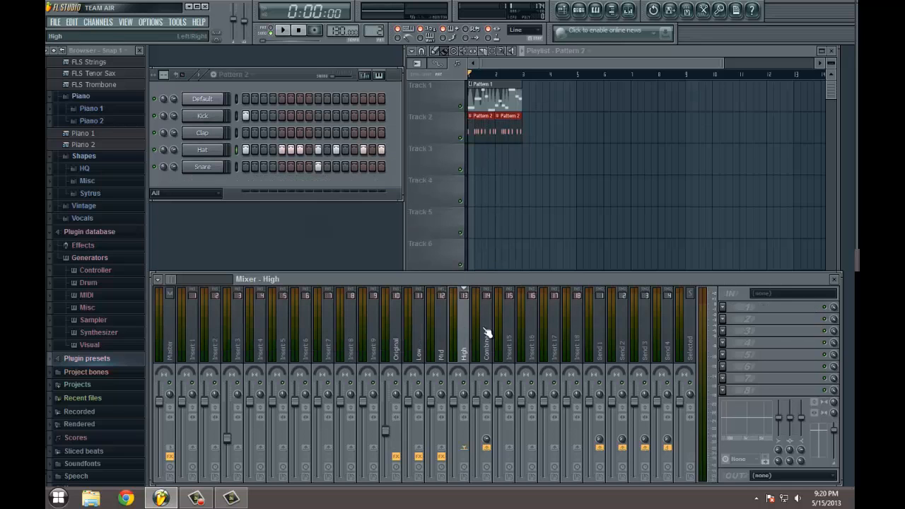
click(729, 307)
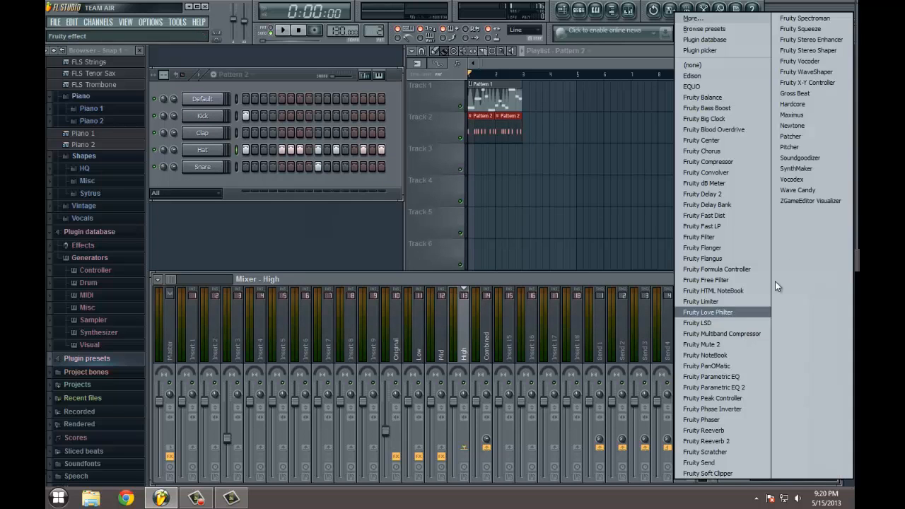
click(807, 117)
click(167, 127)
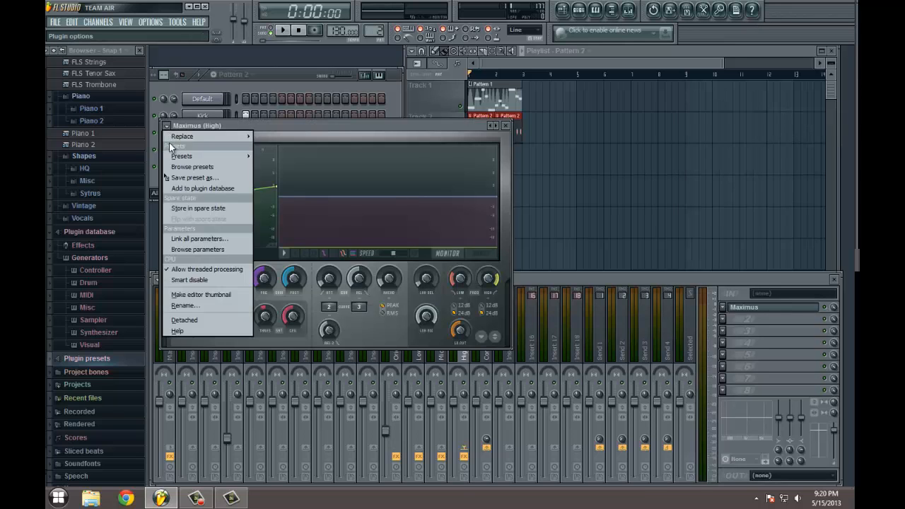
mouse_move(181, 156)
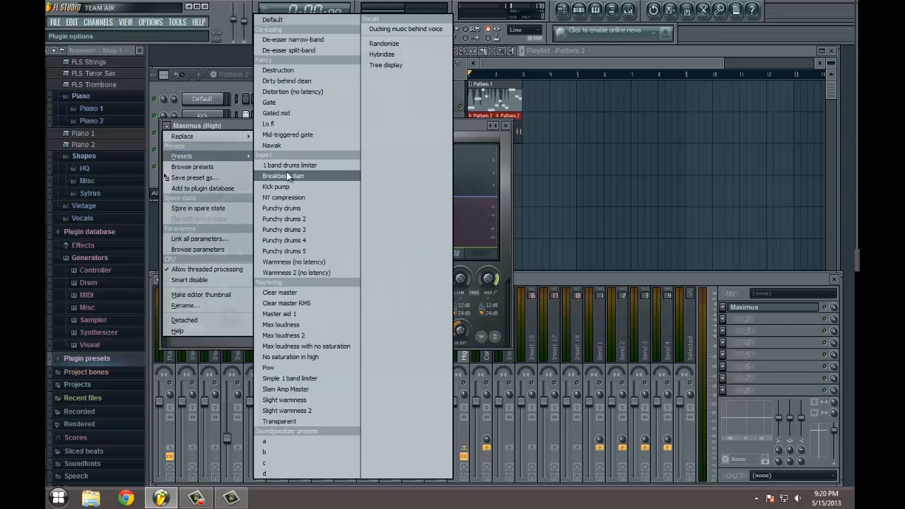
click(281, 325)
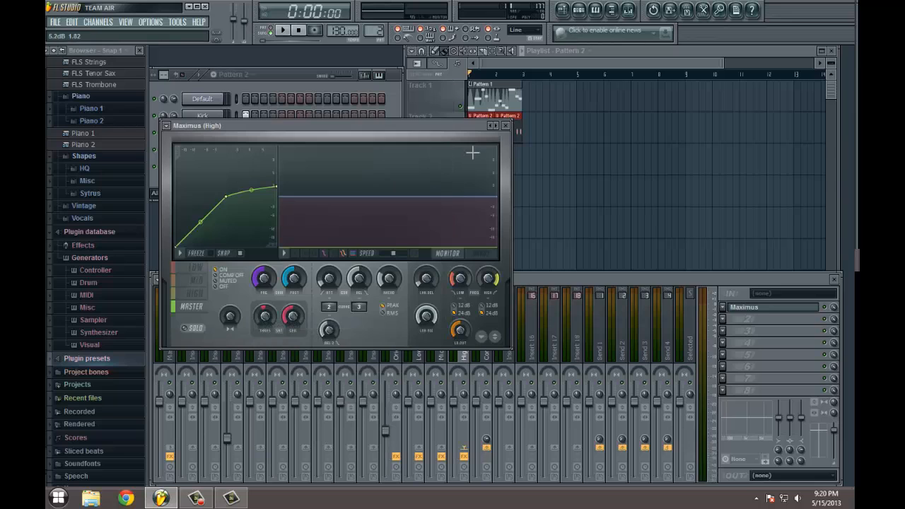
click(507, 127)
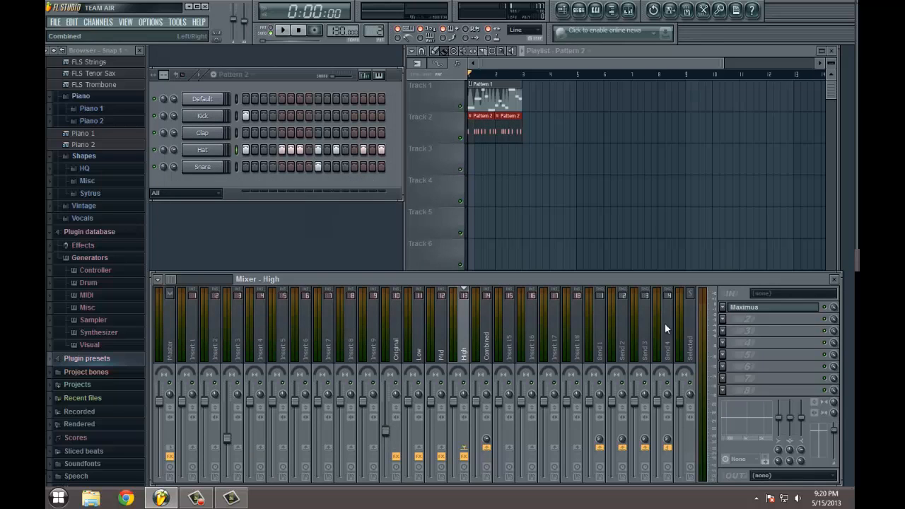
Reopen the High track's Maximus, switch off its Mid and Low bands, and close the plugin window
click(760, 308)
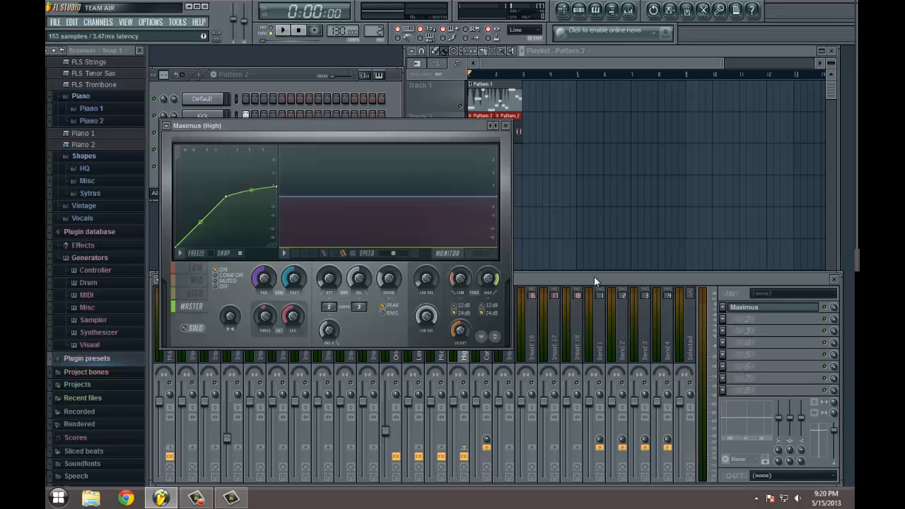
click(204, 283)
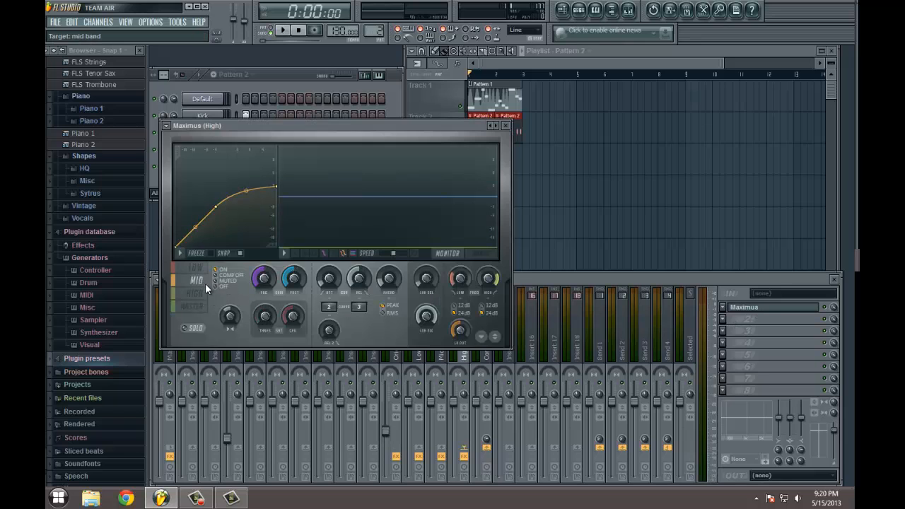
click(205, 271)
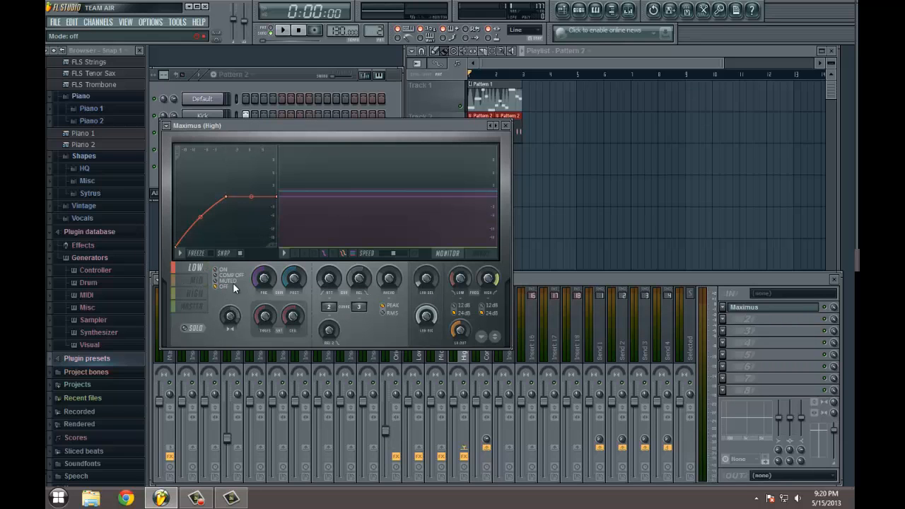
click(505, 125)
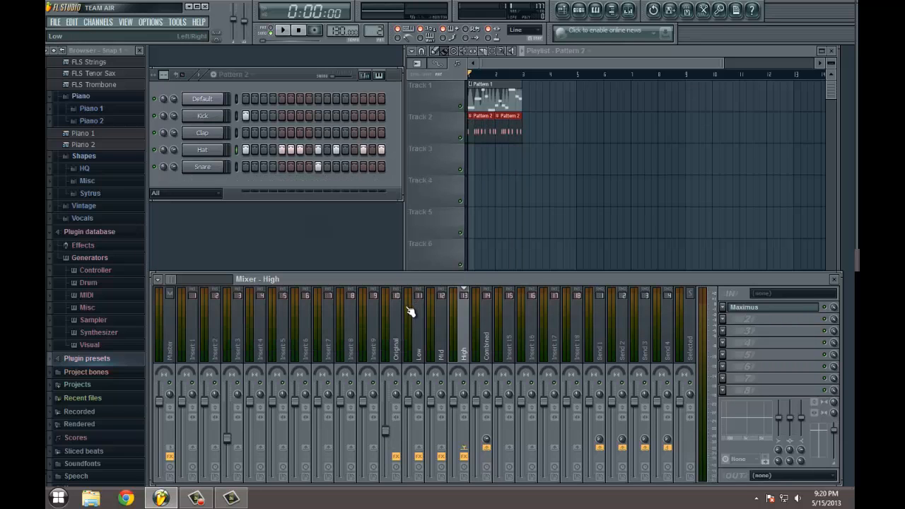
During playback, lower the volume of the Combined track and the Mid track, and stop the song
click(488, 357)
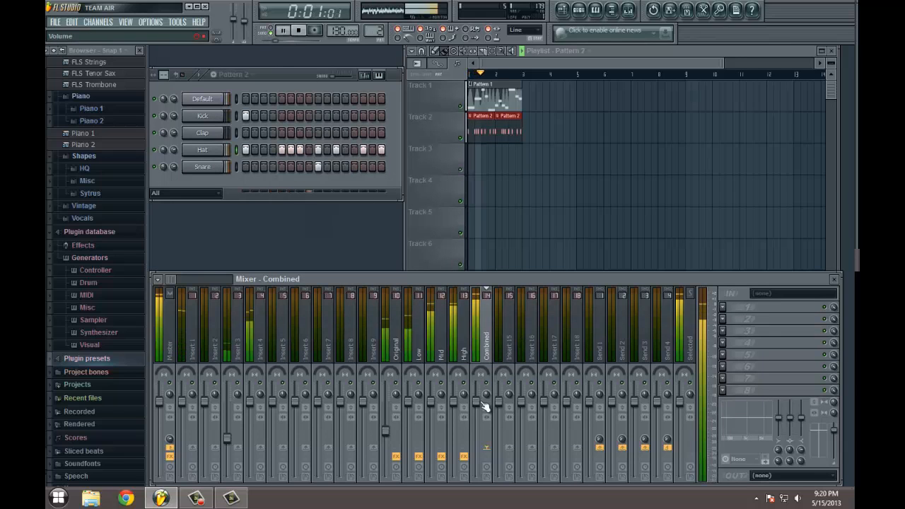
drag(479, 410, 486, 487)
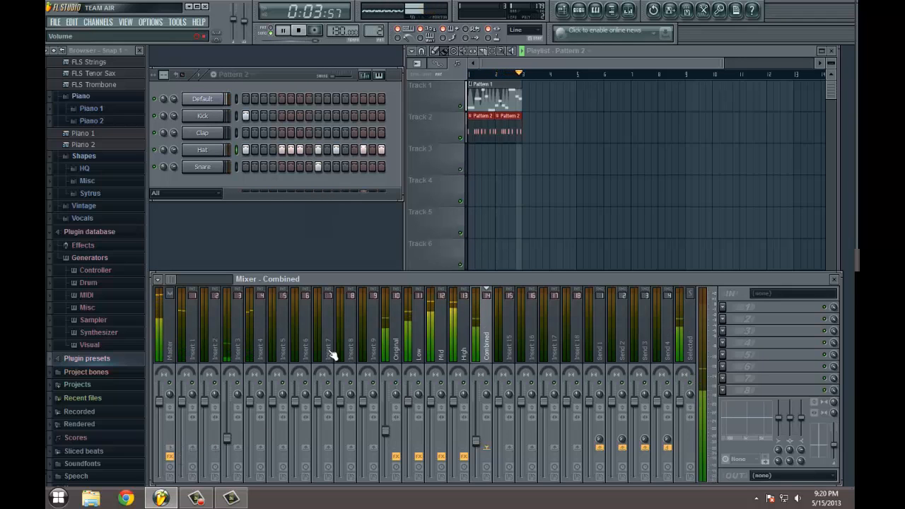
click(439, 361)
drag(433, 403, 436, 429)
click(298, 29)
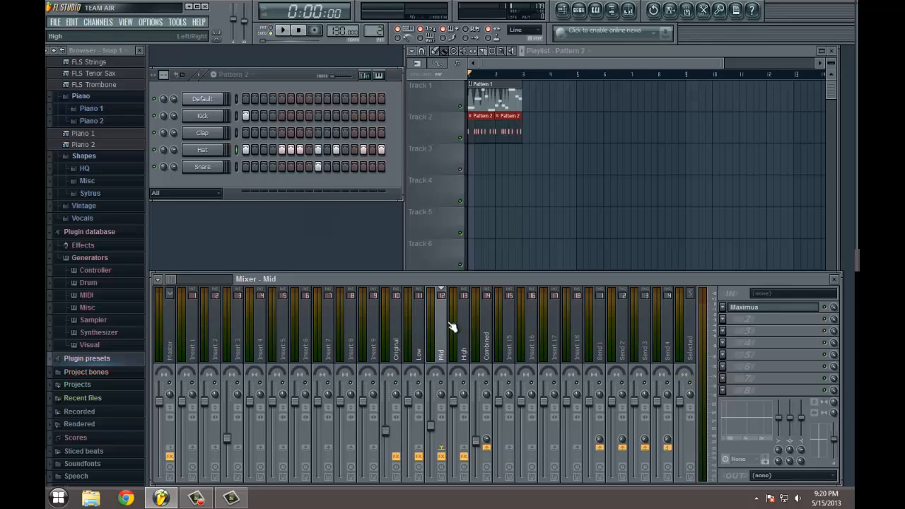
Play the song again, lower the High track's volume to about 59% and the Low track's volume slightly, and stop playback
click(282, 29)
click(456, 418)
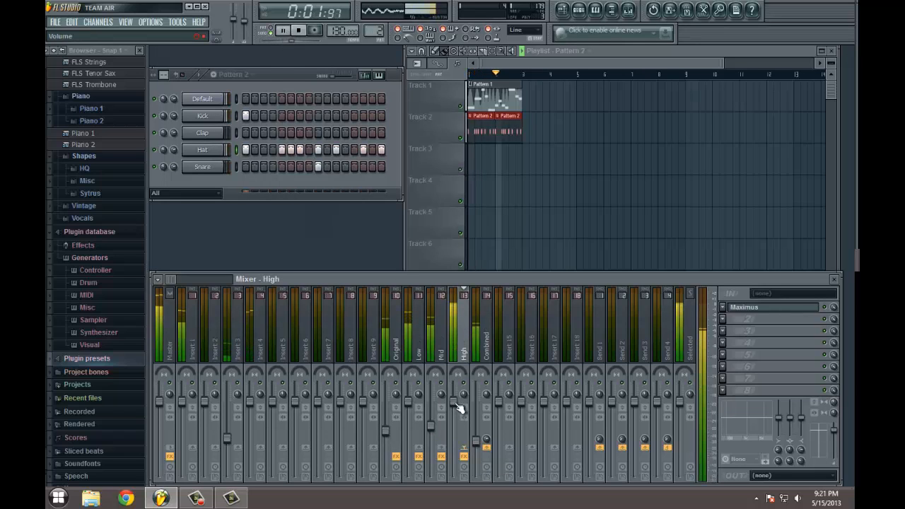
drag(454, 404, 463, 460)
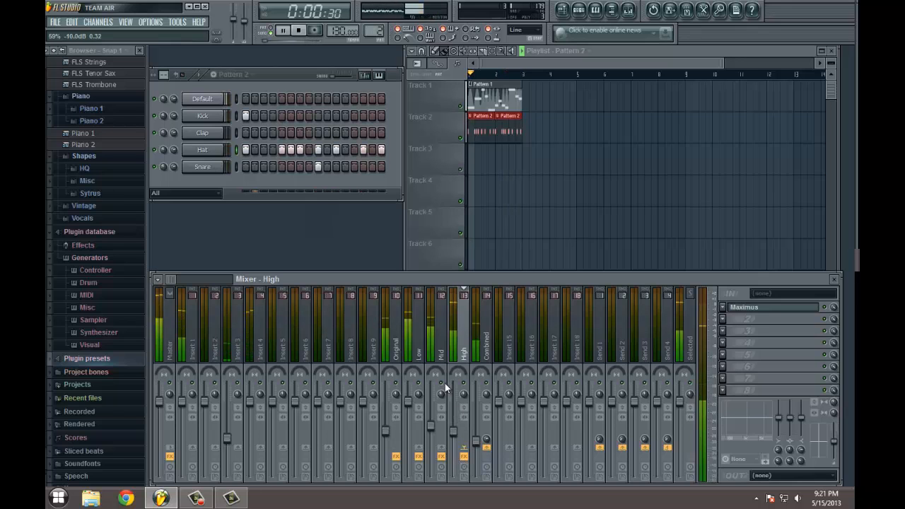
click(419, 354)
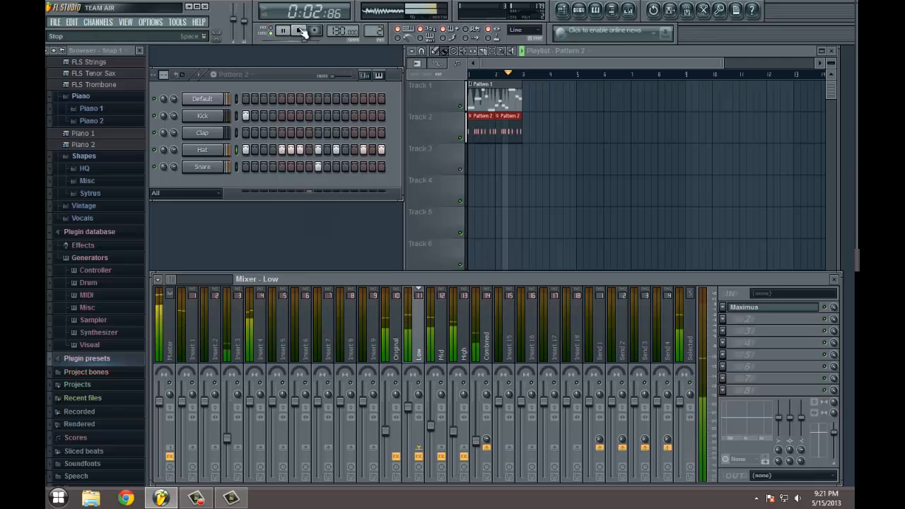
key(space)
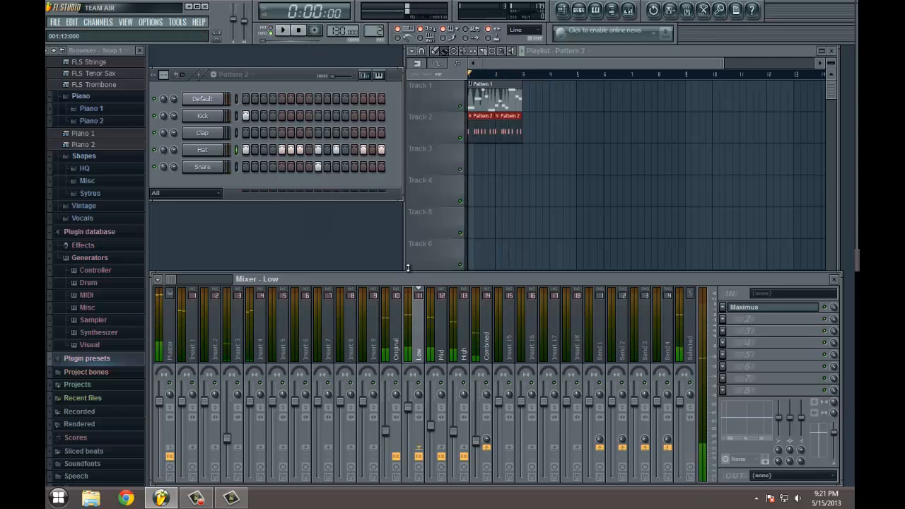
Load Fruity Blood Overdrive in the Low track's second effect slot, apply the preset with PreAmp 1.0 and PostGain -0.5, and close its window
click(724, 319)
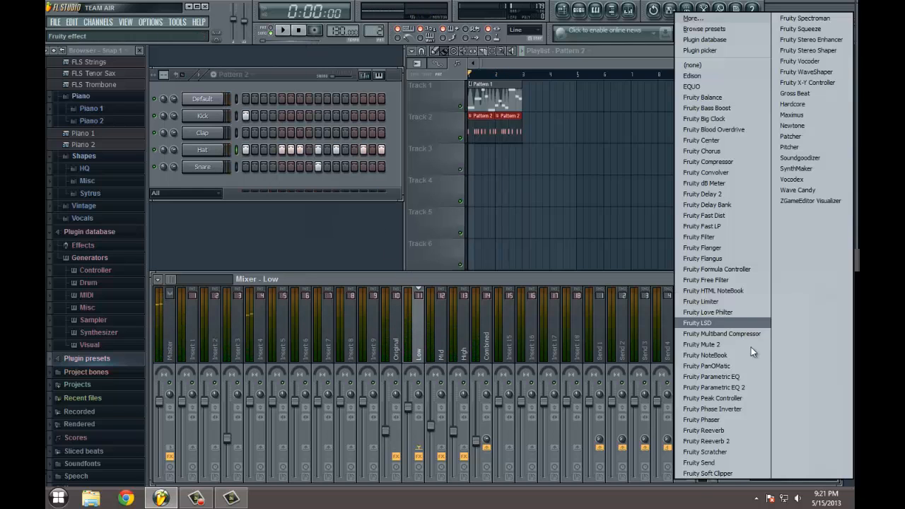
click(715, 130)
click(198, 157)
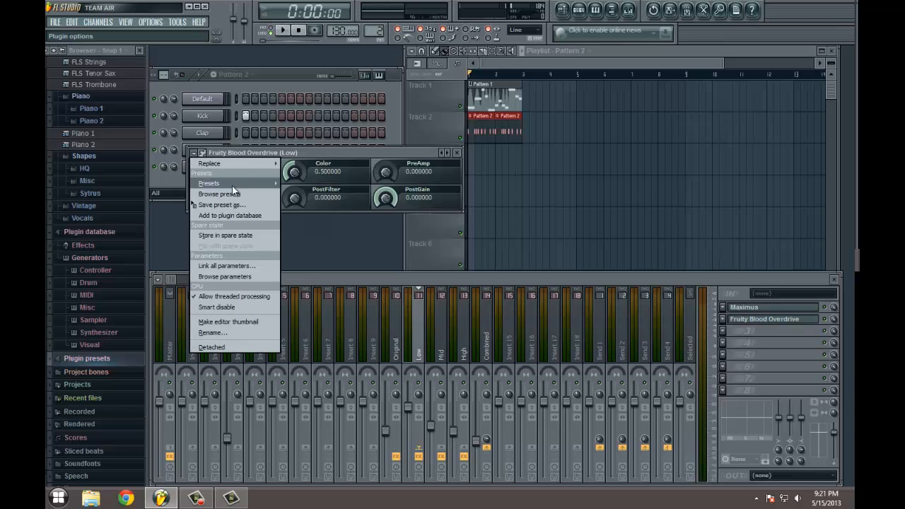
mouse_move(232, 184)
click(300, 205)
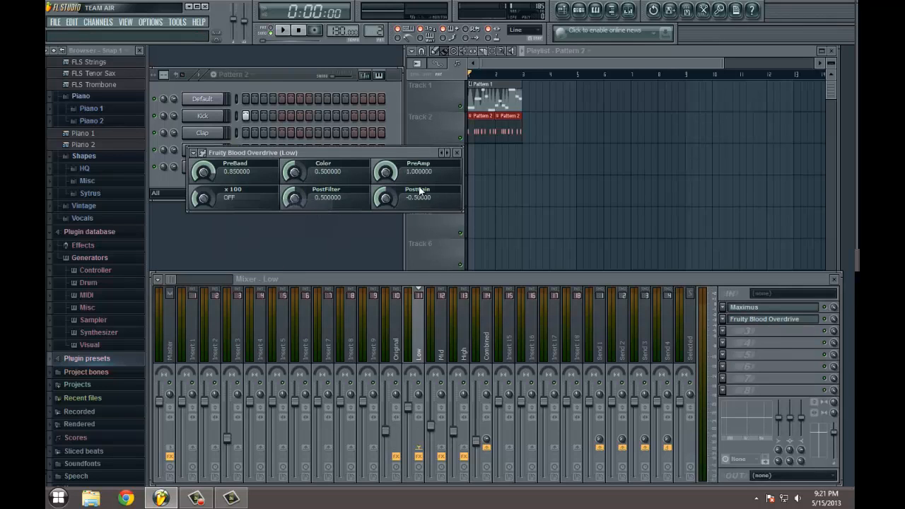
click(457, 153)
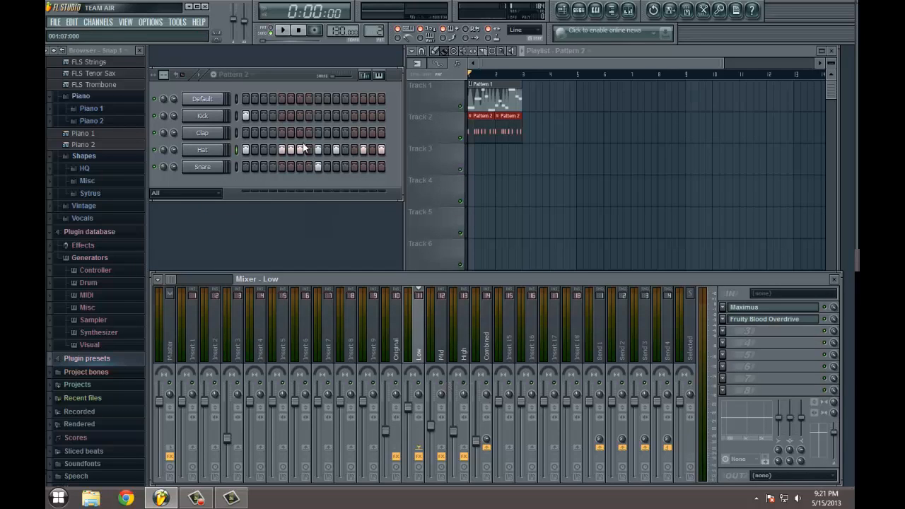
Play the song, check the routing of the Original and Combined tracks, and raise the main volume with the Low track selected
click(284, 31)
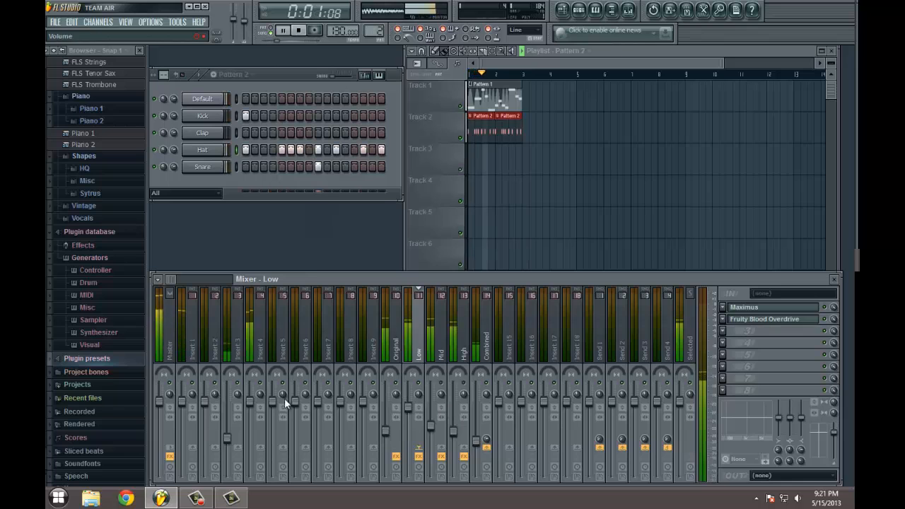
click(391, 356)
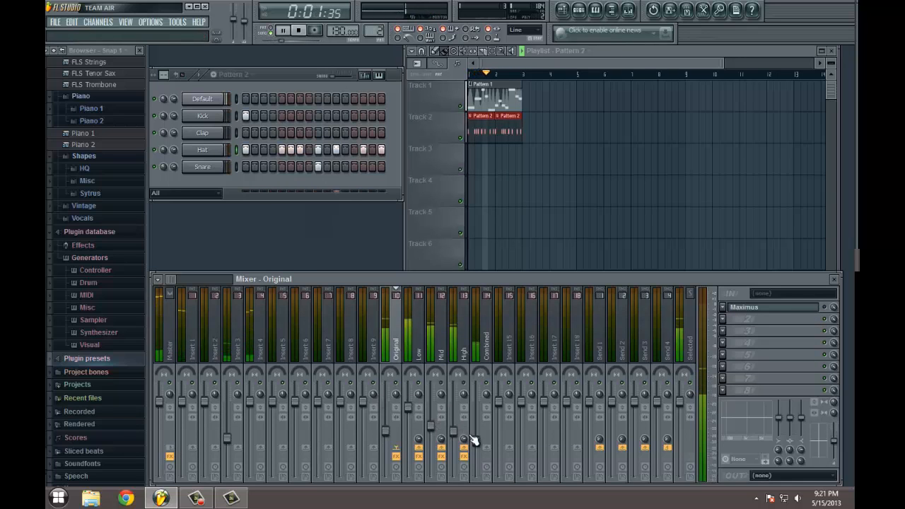
click(483, 355)
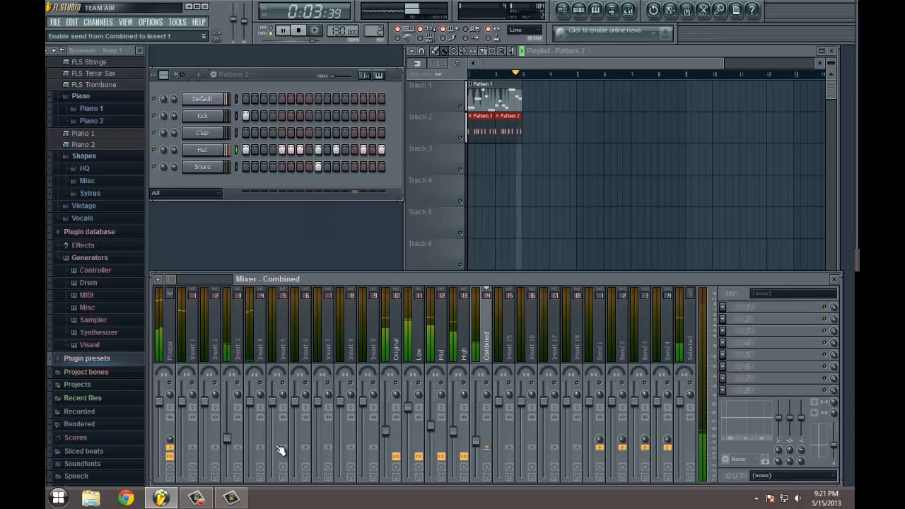
click(416, 350)
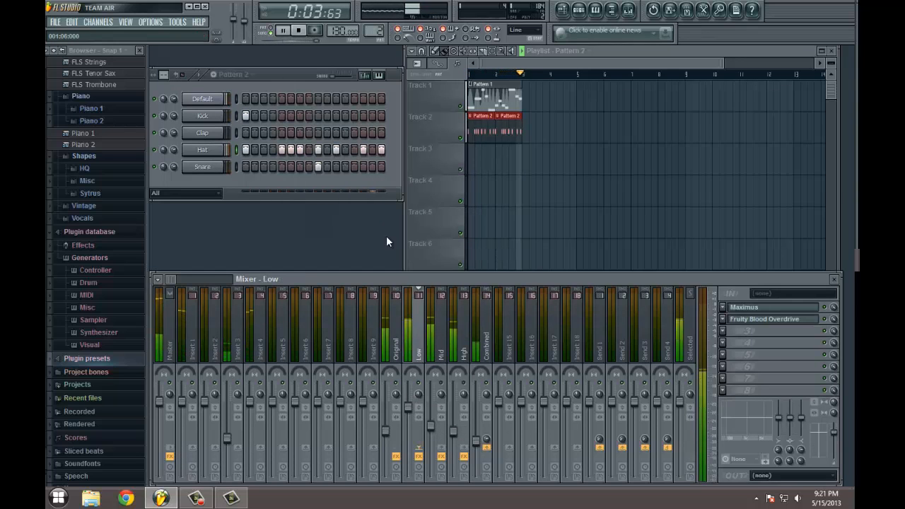
drag(236, 20, 237, 478)
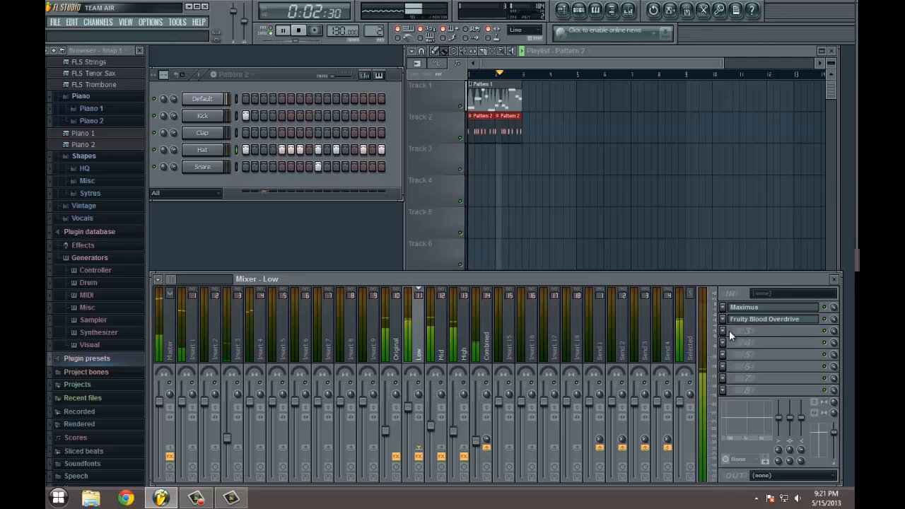
Set the Low band's post gain to about 6.1 dB in the Low track's Maximus and lower that track's volume to about 73%
click(744, 308)
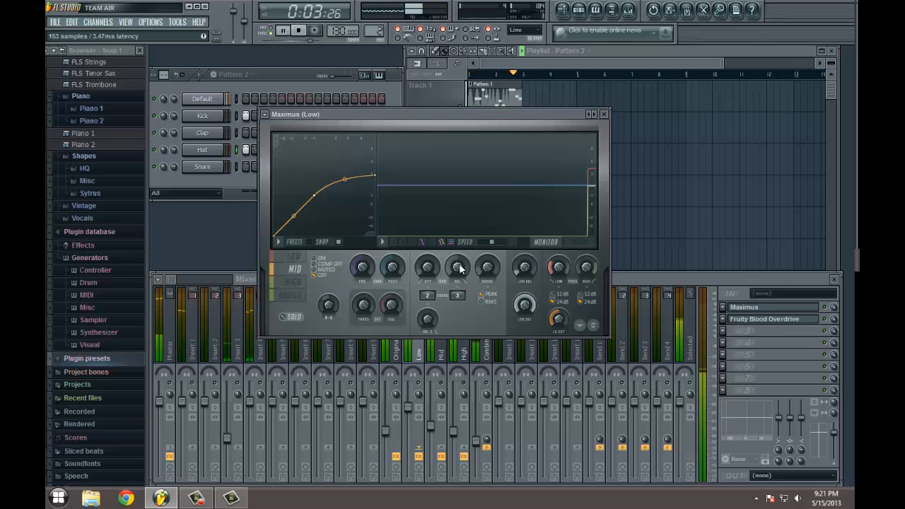
click(295, 260)
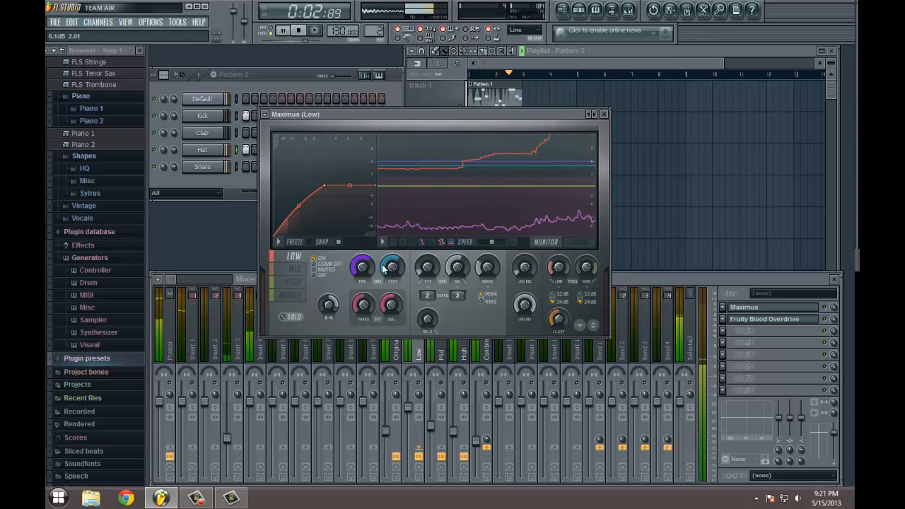
click(604, 113)
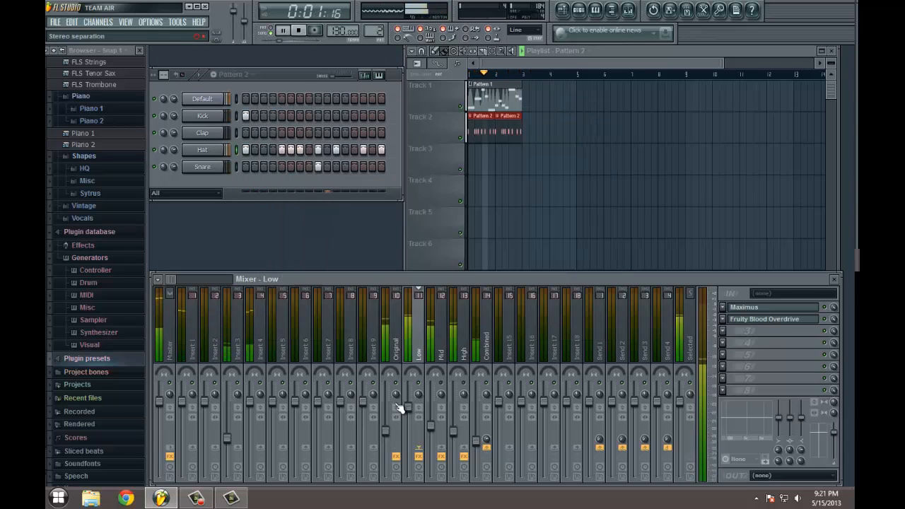
drag(400, 409, 413, 439)
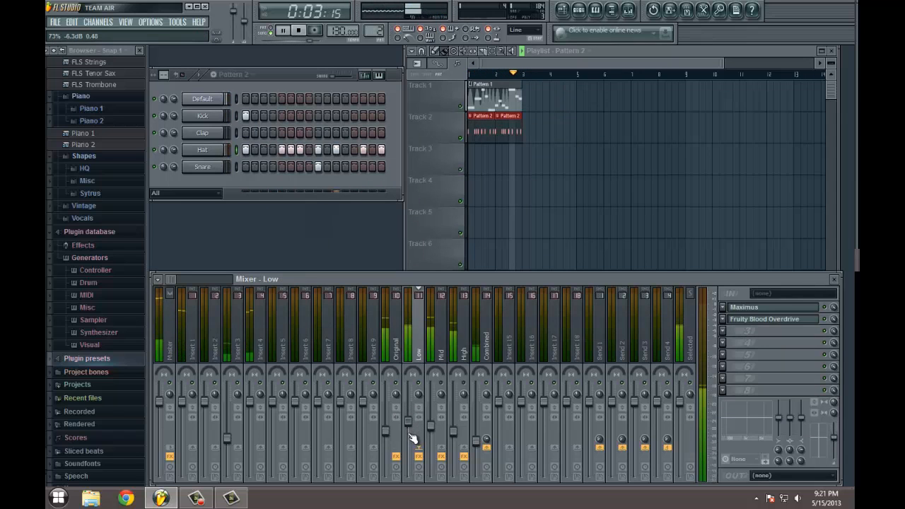
click(298, 31)
Load Fruity Chorus in the Mid track's second effect slot during playback, apply the PolyChorus preset, and close its window
click(438, 361)
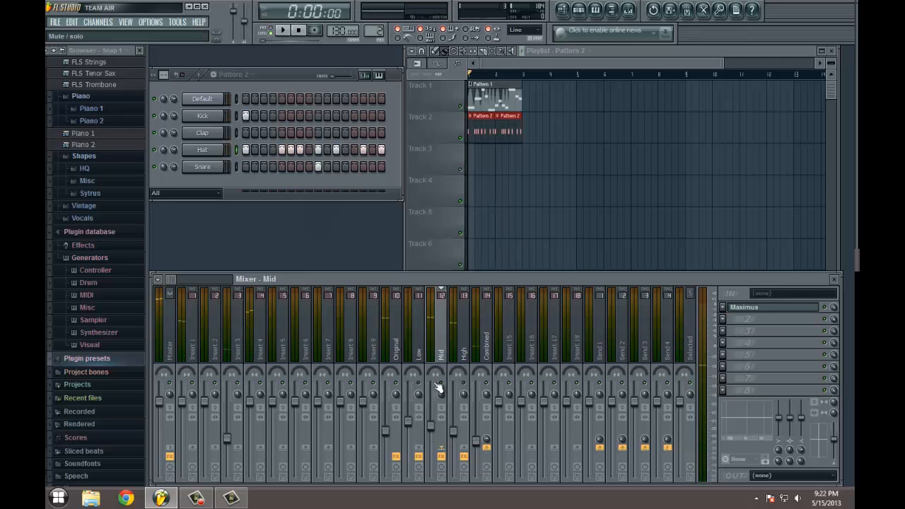
click(285, 32)
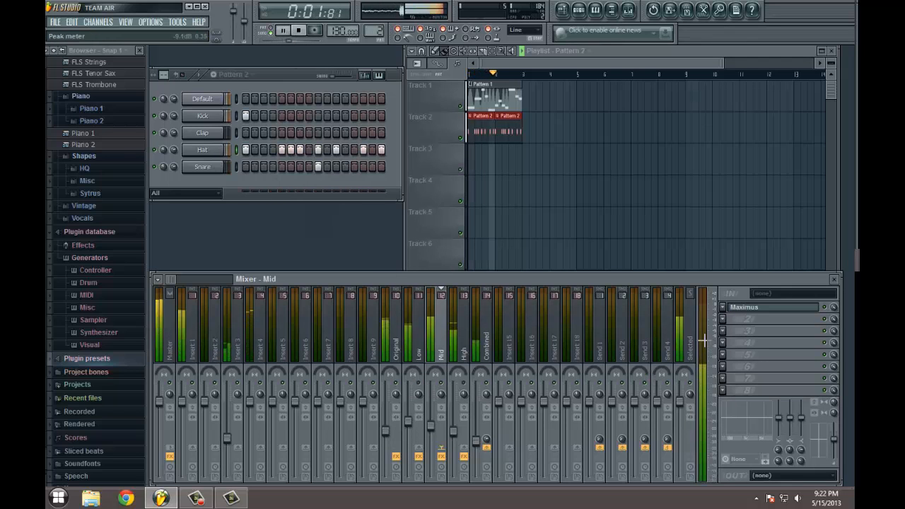
click(722, 319)
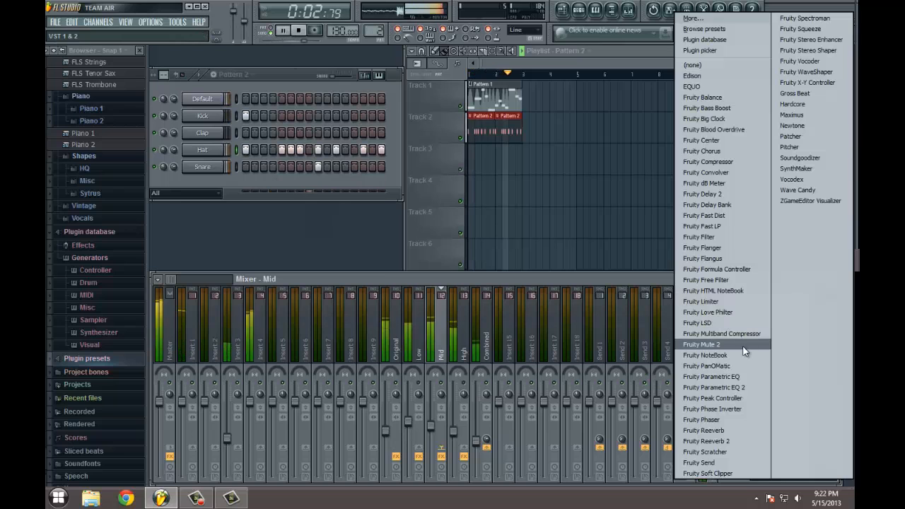
click(727, 152)
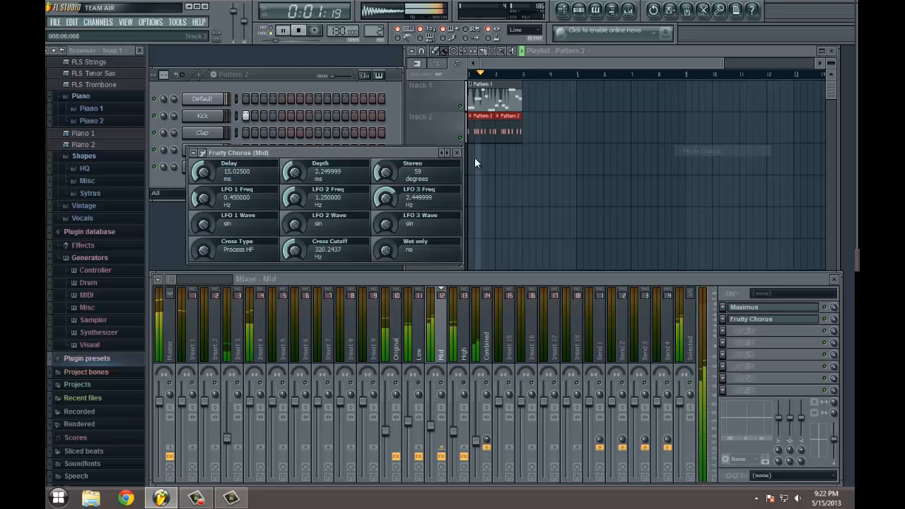
click(198, 155)
mouse_move(219, 182)
click(319, 252)
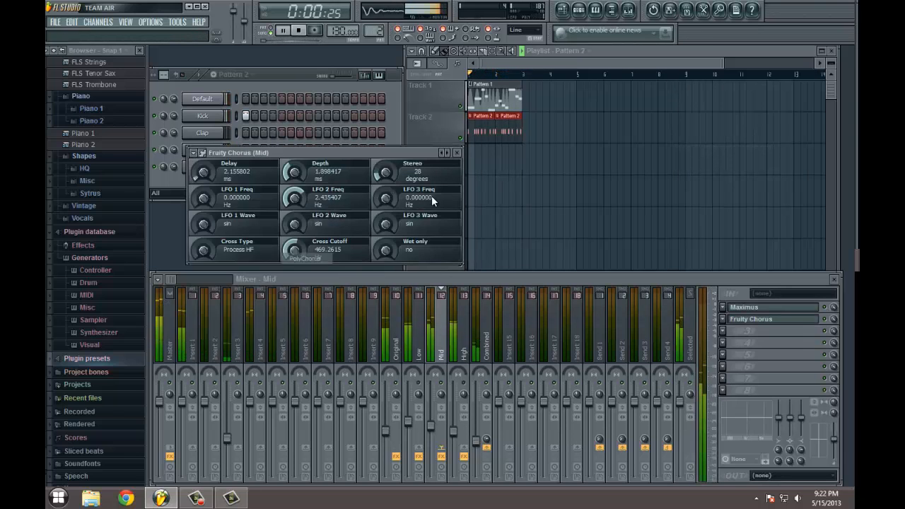
click(457, 152)
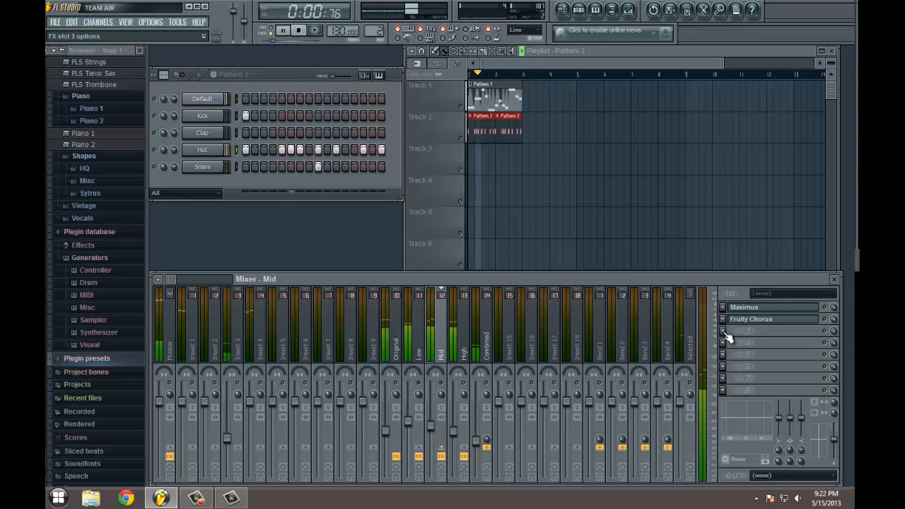
Show the bands display in the Mid track's Maximus and lower the high band frequency to about 648 Hz
click(748, 308)
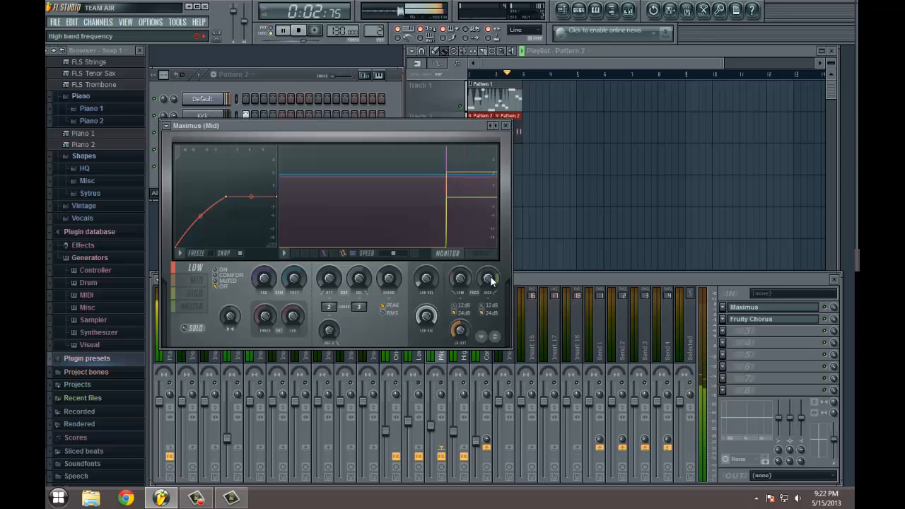
click(482, 255)
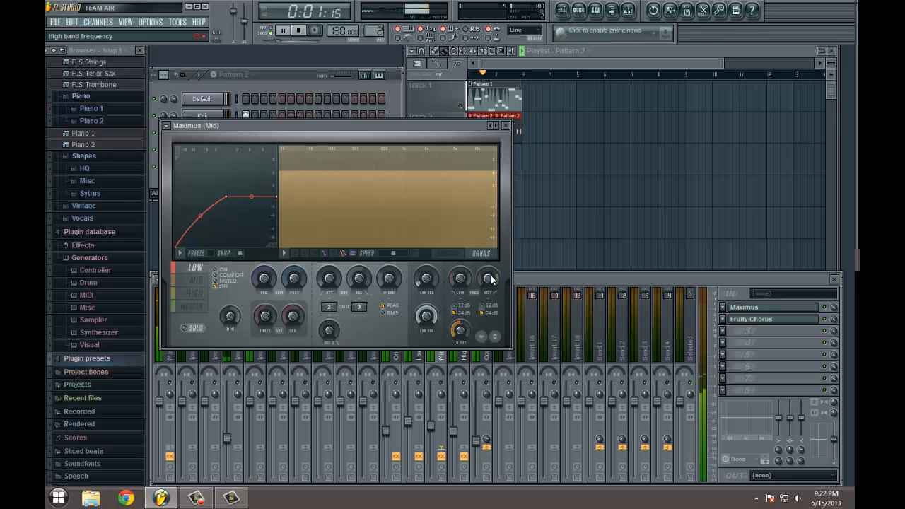
drag(492, 279, 493, 304)
mouse_move(493, 343)
mouse_down()
mouse_move(497, 378)
mouse_move(497, 347)
mouse_up()
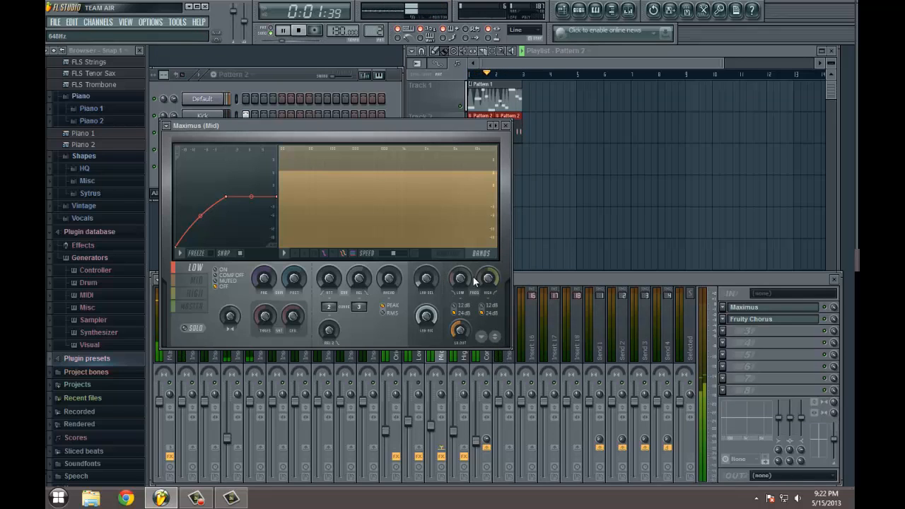
Readjust the high band frequency in the Mid track's Maximus, check its Master and High bands, stop playback, and close the plugin window
click(198, 310)
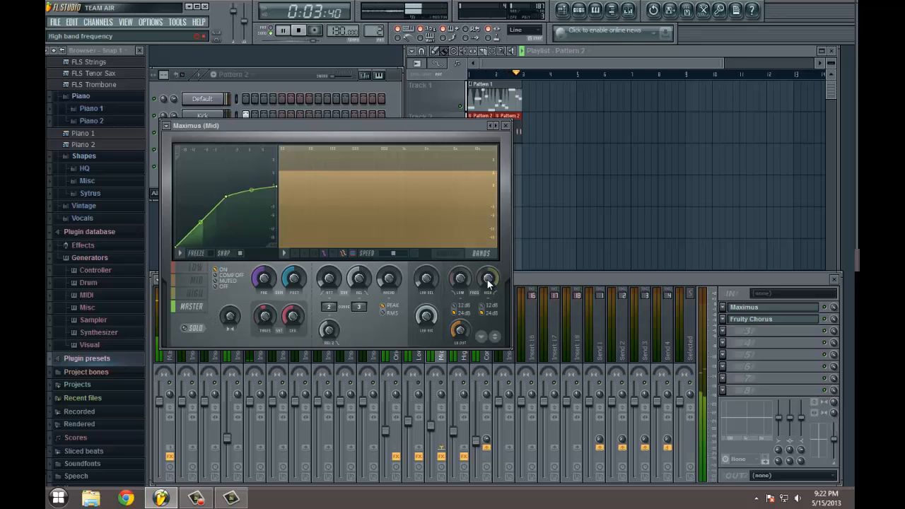
drag(488, 283, 488, 301)
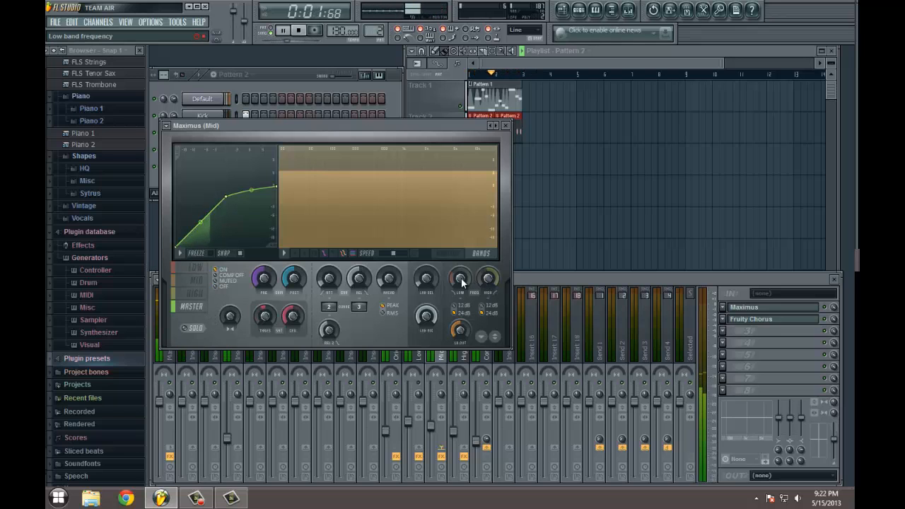
click(193, 294)
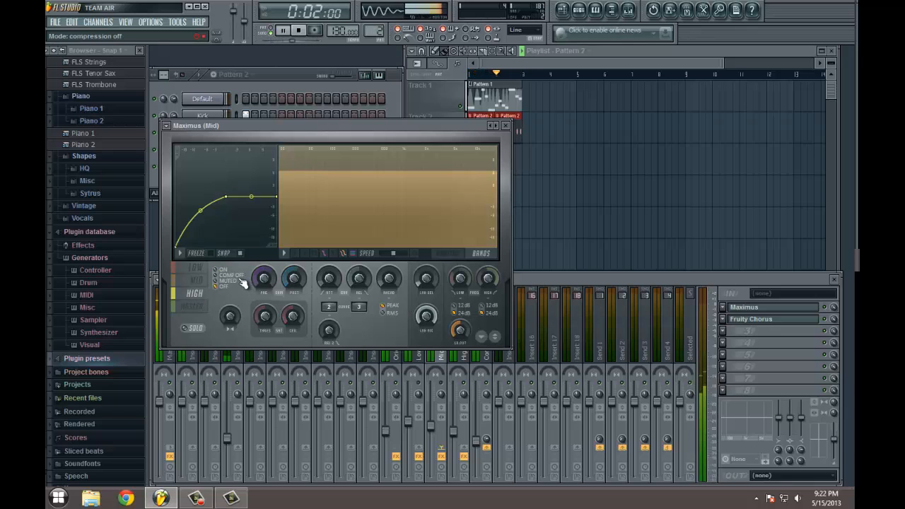
key(space)
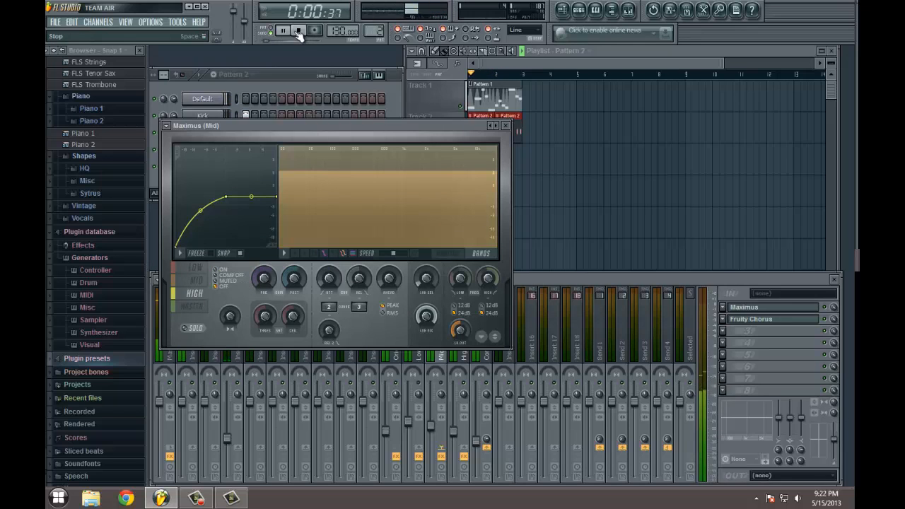
click(505, 125)
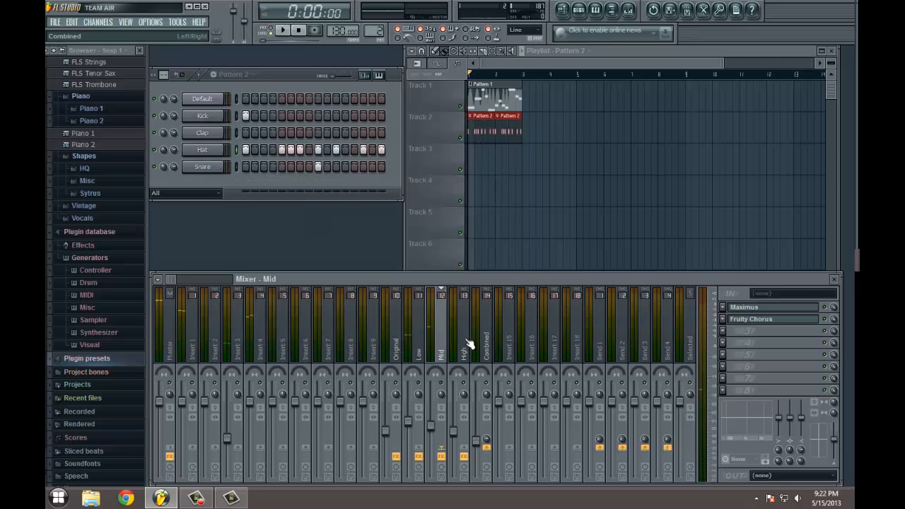
Show the bands display in the High track's Maximus, lower the high band frequency to about 1226 Hz during playback, and close the plugin window
click(470, 344)
click(745, 308)
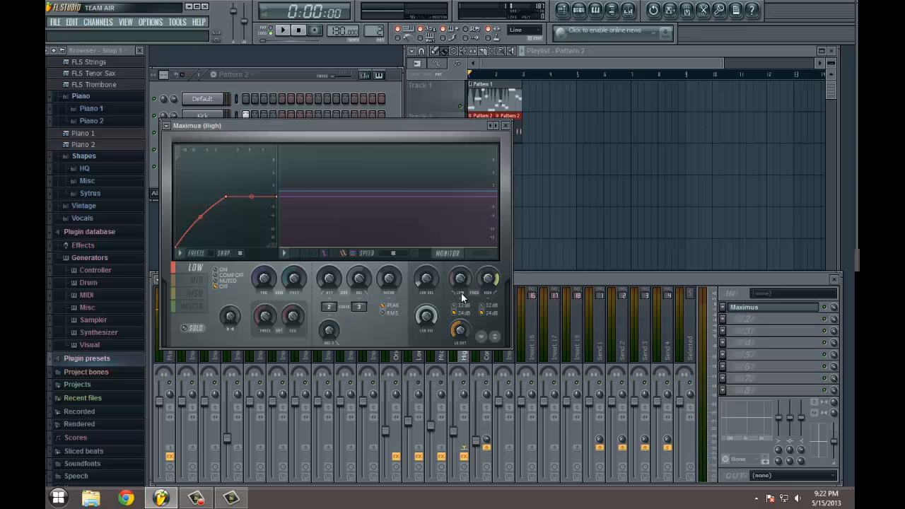
click(479, 257)
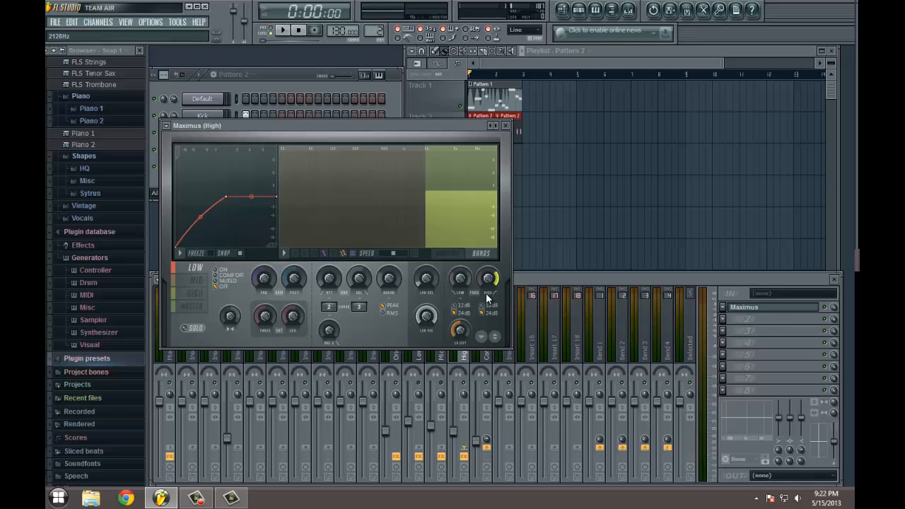
click(286, 31)
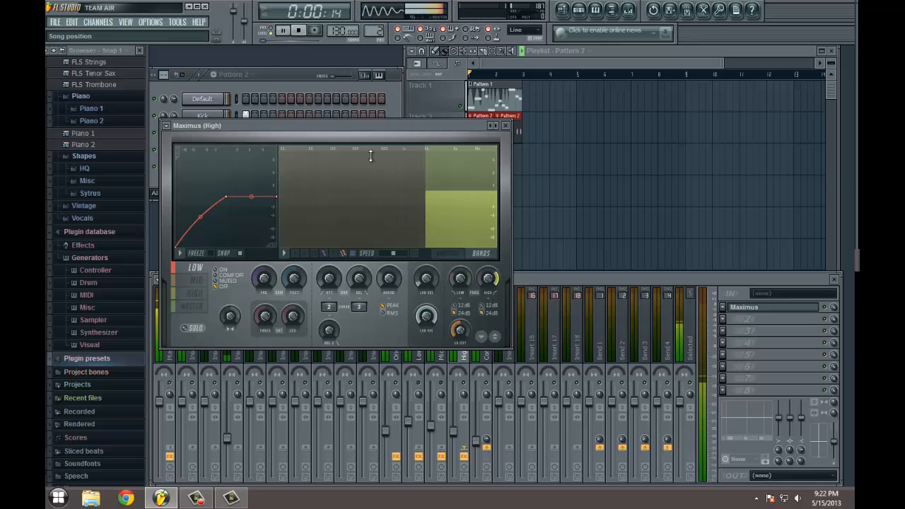
drag(499, 285, 494, 311)
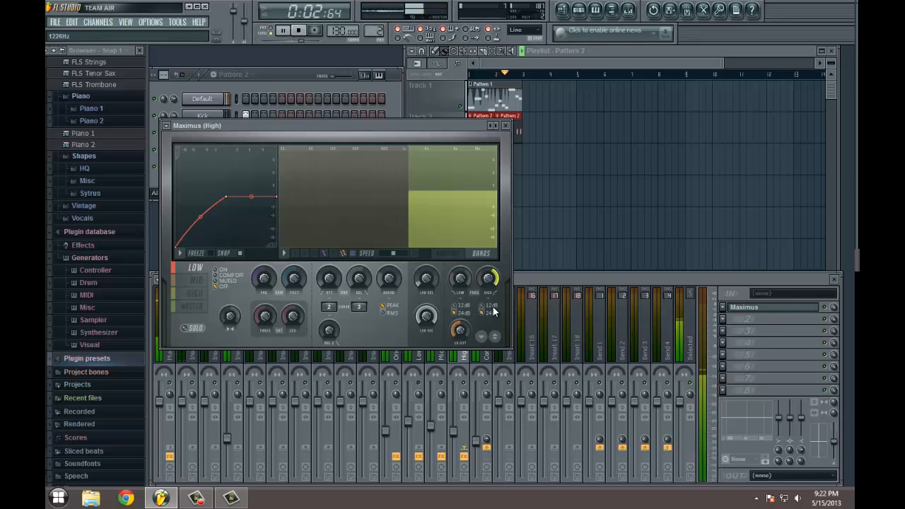
click(505, 125)
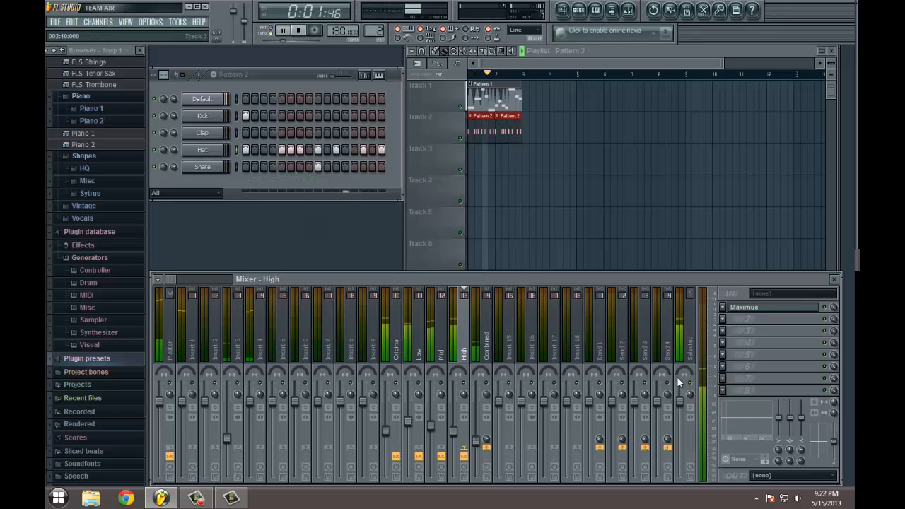
Load Fruity Reeverb 2 in the High track's second effect slot, apply The Venue preset, and close its window
click(723, 318)
click(732, 434)
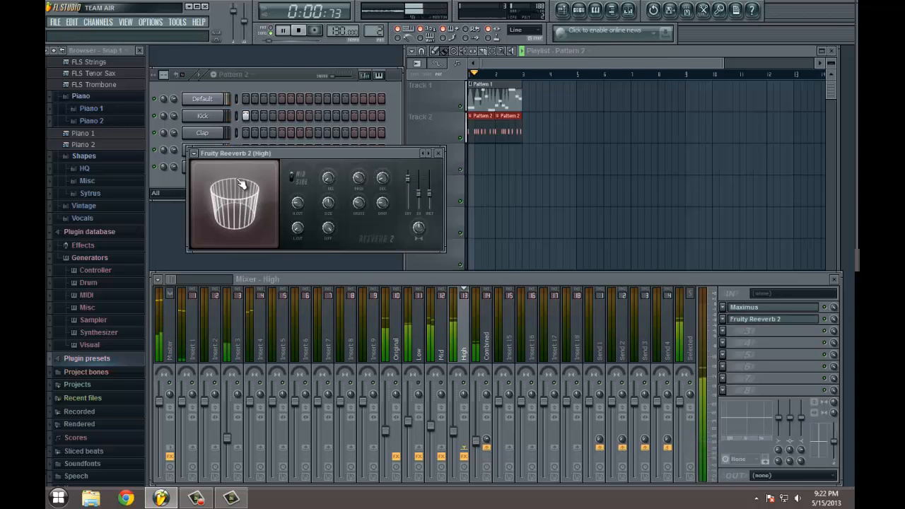
click(194, 153)
mouse_move(209, 183)
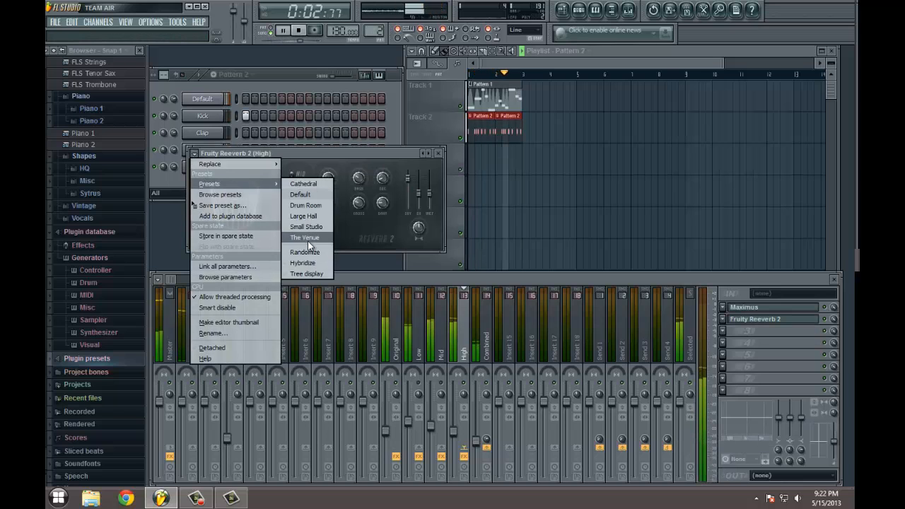
click(307, 238)
click(439, 154)
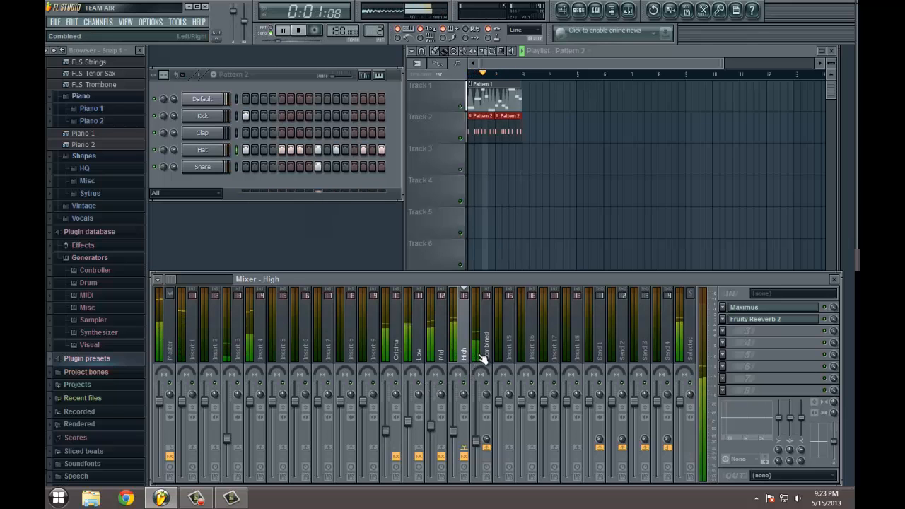
Select the Combined track, raise its volume during playback, and stop the song
click(480, 382)
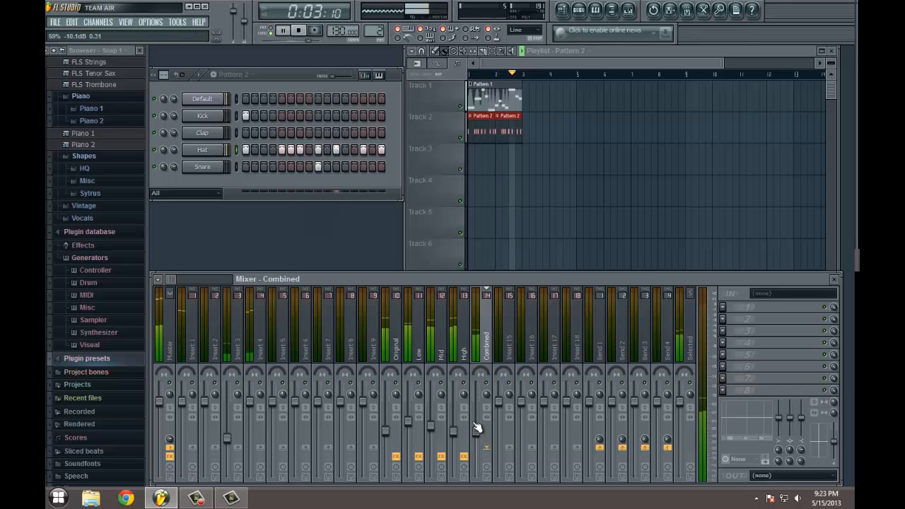
click(722, 309)
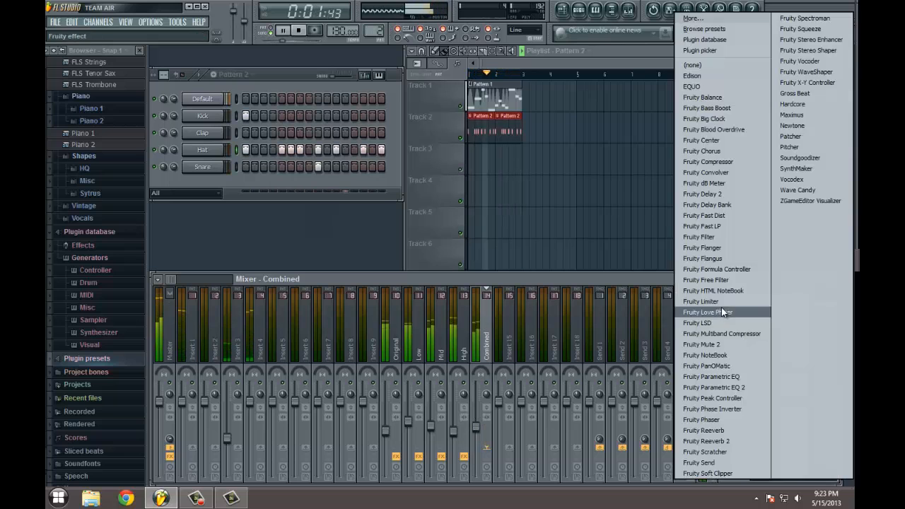
click(299, 29)
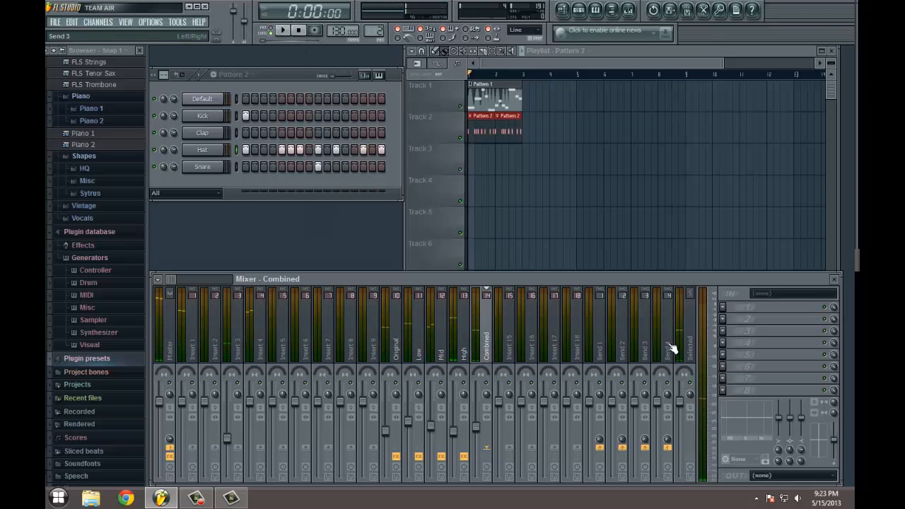
Load Maximus in the Combined track's first effect slot, apply the Max loudness 2 preset, and close the plugin window
click(726, 312)
click(815, 114)
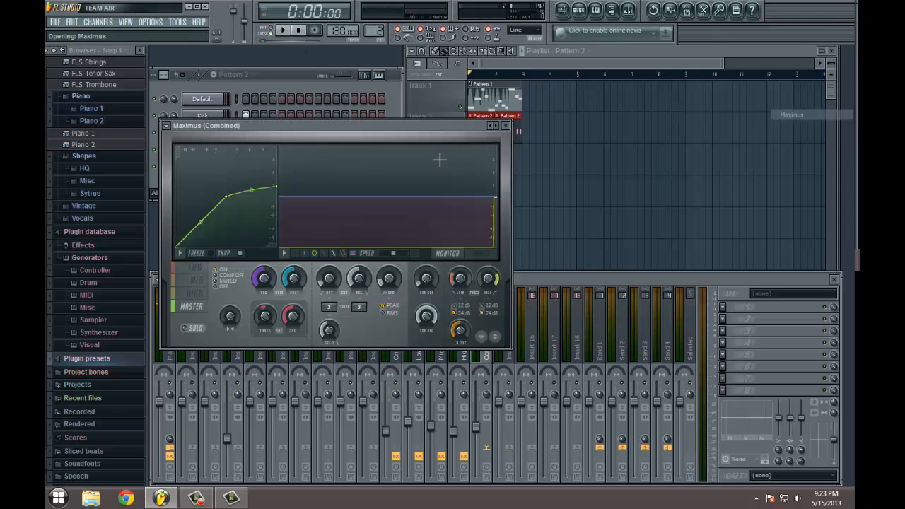
click(173, 126)
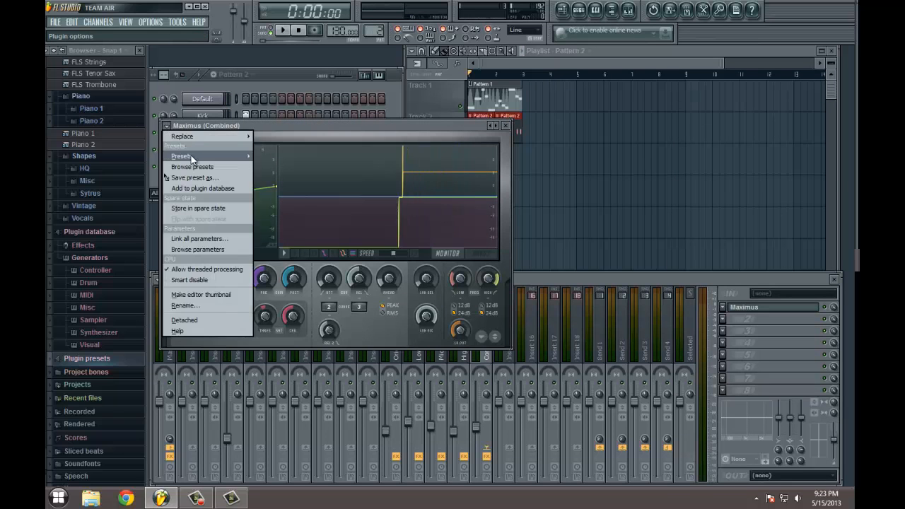
mouse_move(213, 156)
click(330, 336)
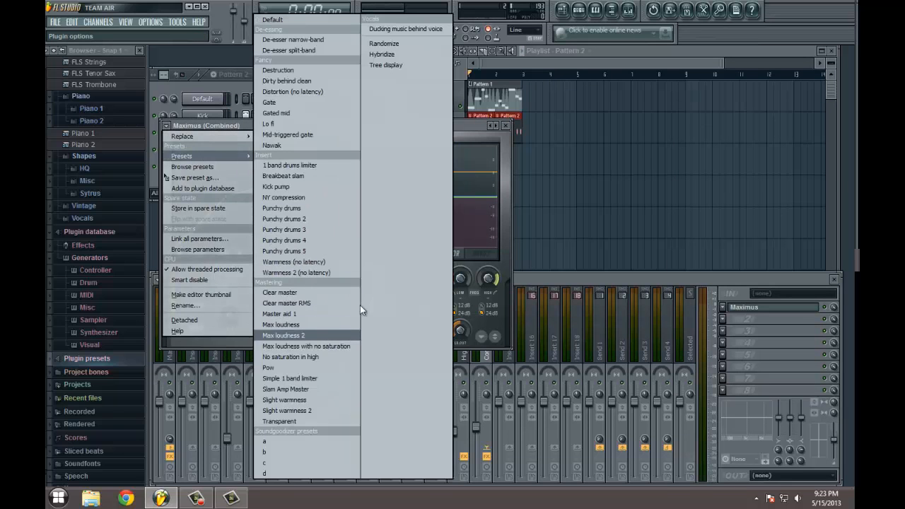
click(506, 127)
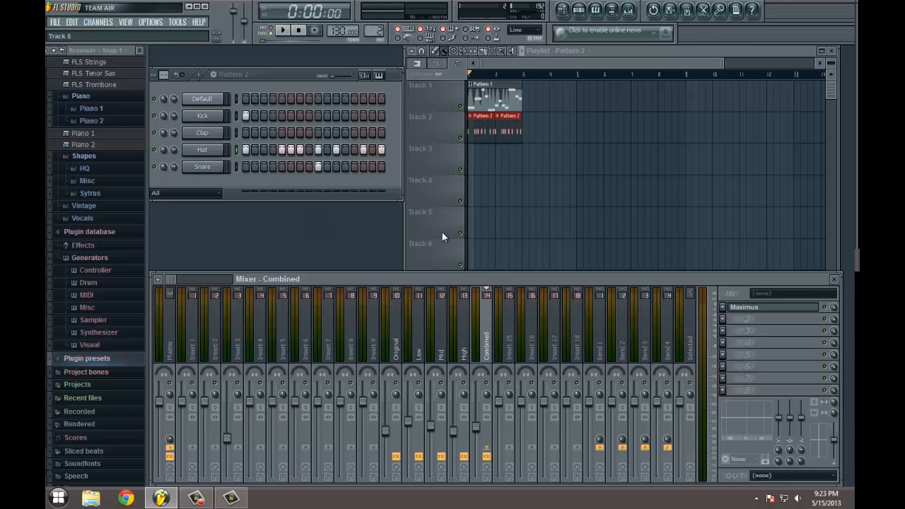
Lower the Combined track's volume while the song plays, listen to the result, and stop playback
click(282, 30)
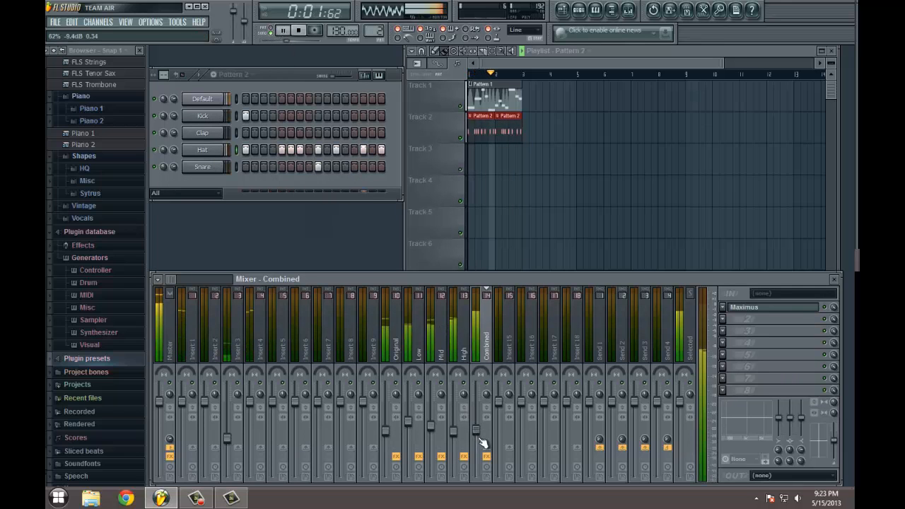
drag(481, 442, 485, 457)
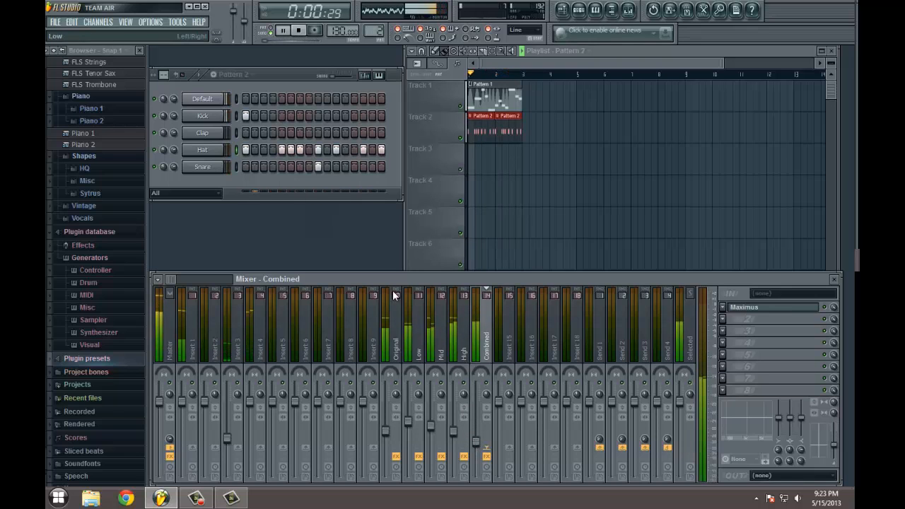
click(300, 32)
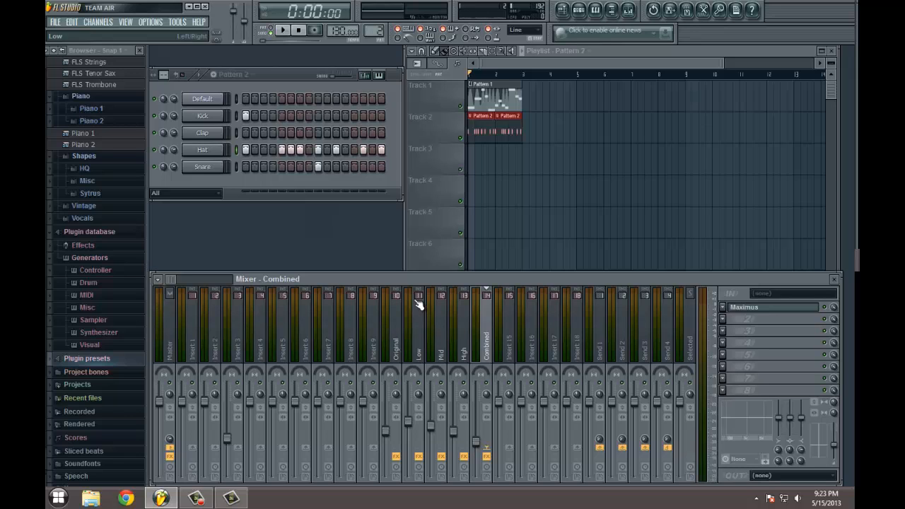
Enable the send from the Original track to the Master and audition the mix briefly
click(402, 328)
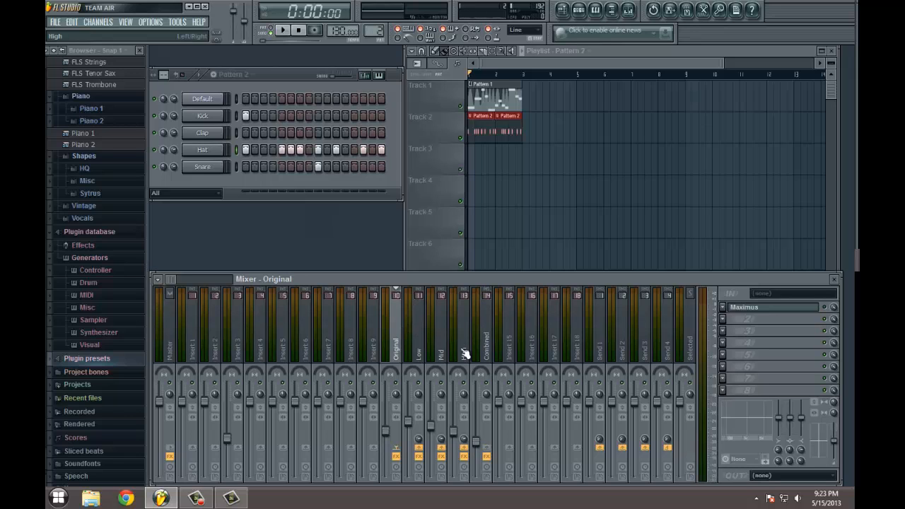
click(169, 448)
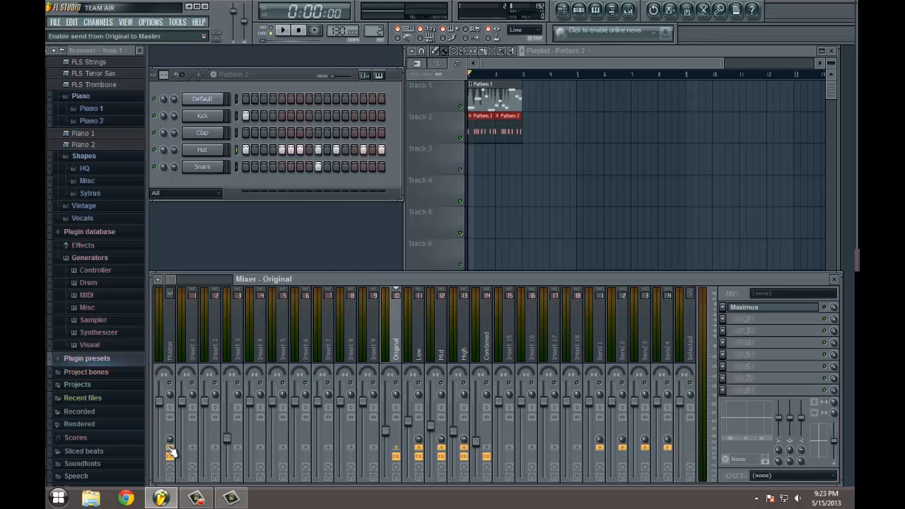
click(282, 30)
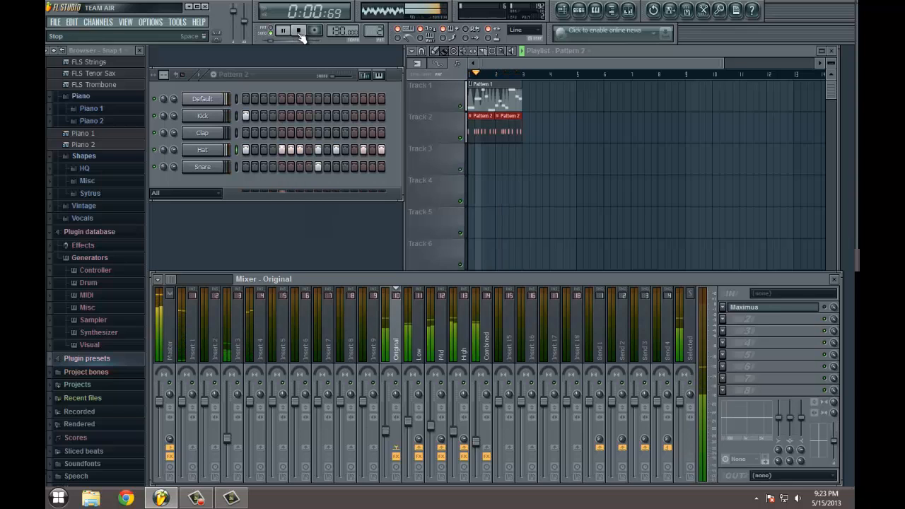
click(298, 32)
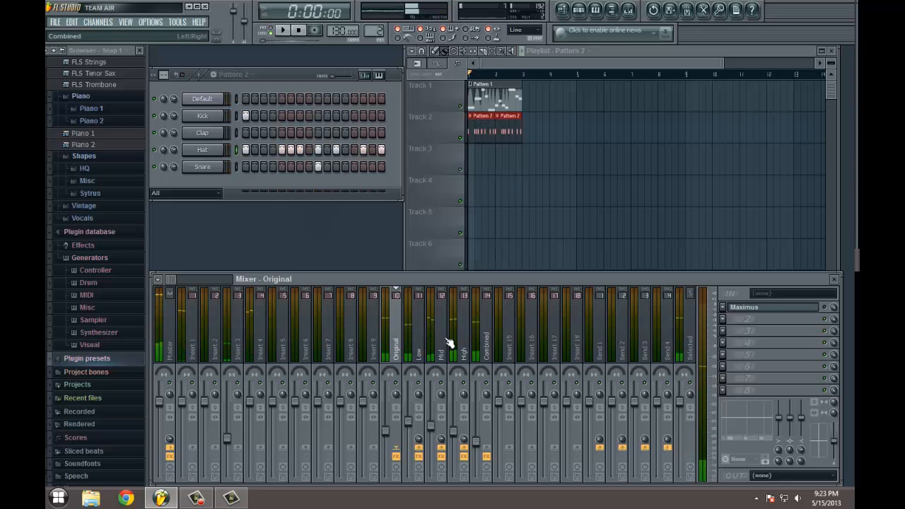
Review the effects and routing of the Combined, Low, Mid and High mixer tracks
click(481, 351)
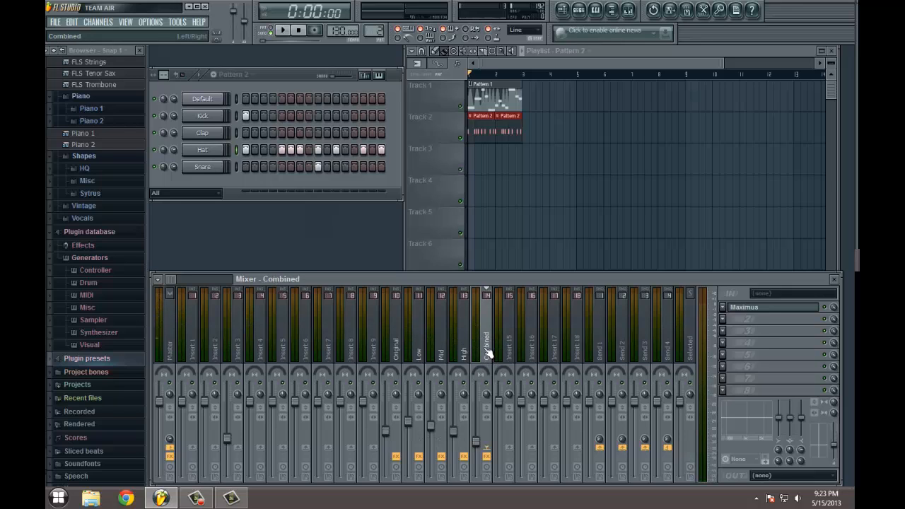
click(418, 350)
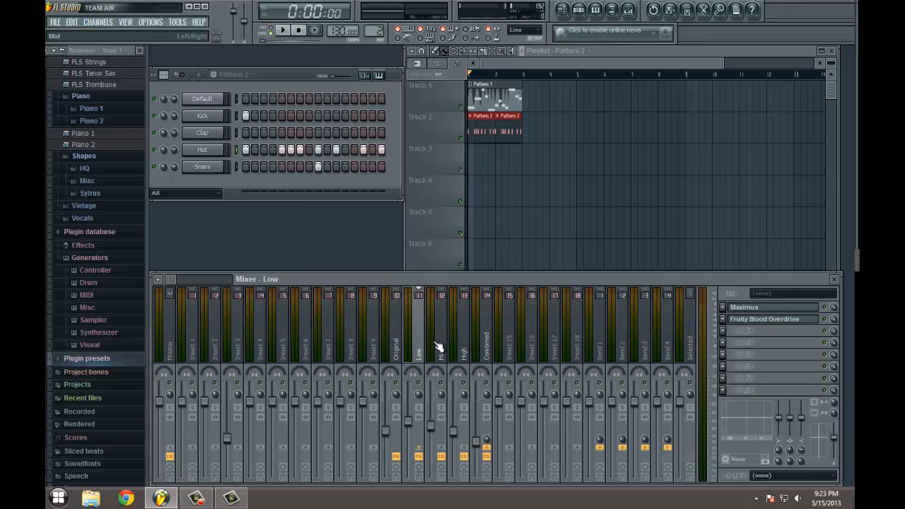
click(440, 348)
click(464, 345)
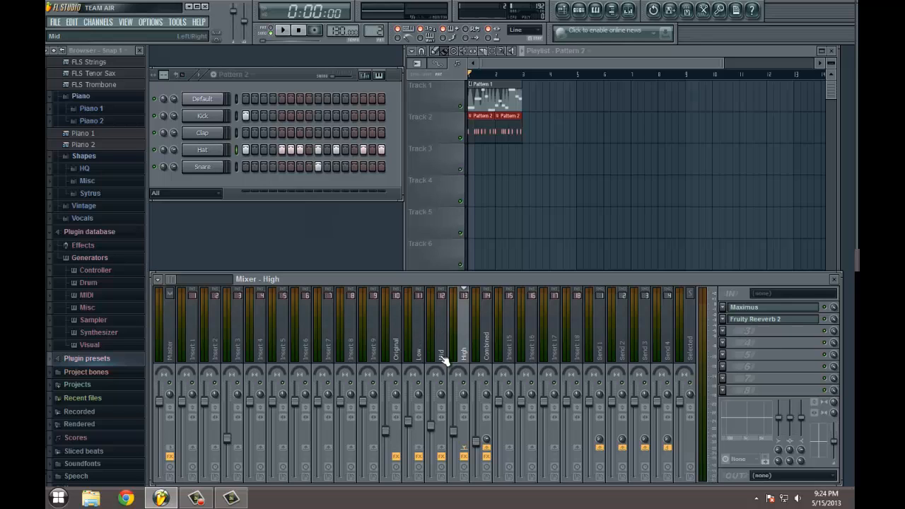
click(443, 359)
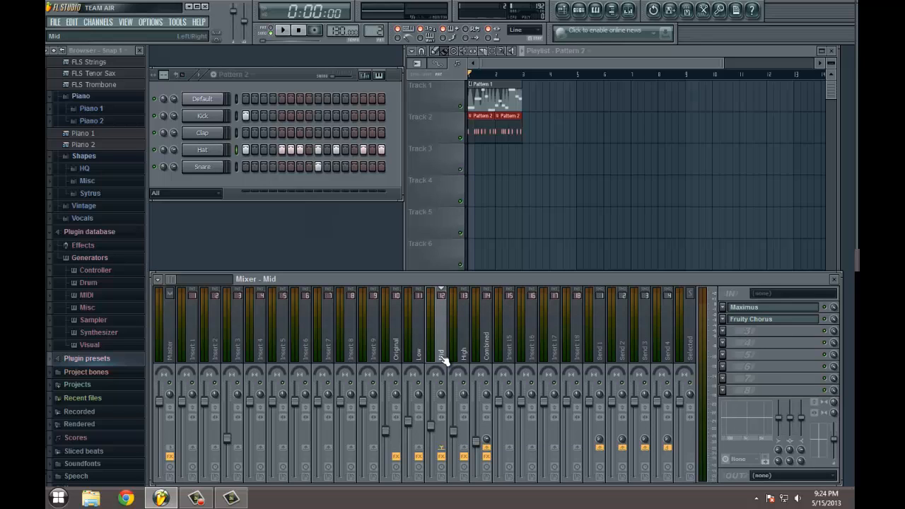
click(484, 343)
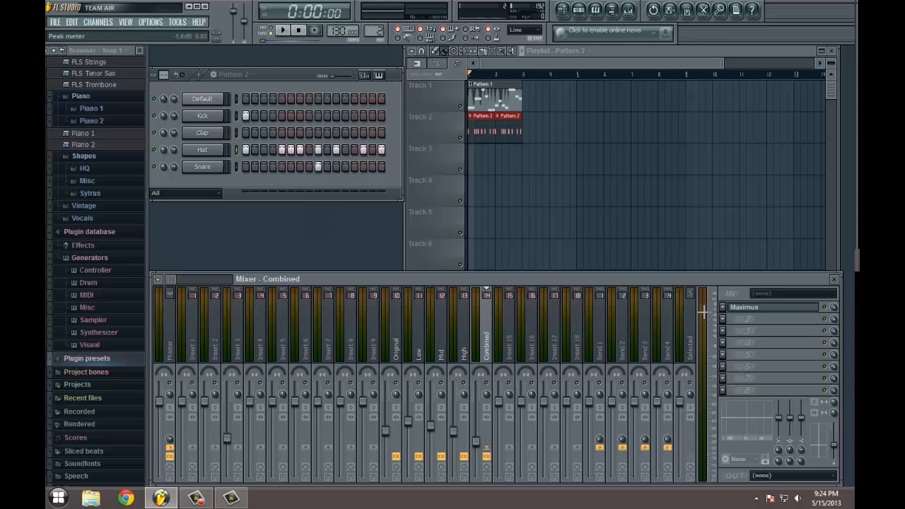